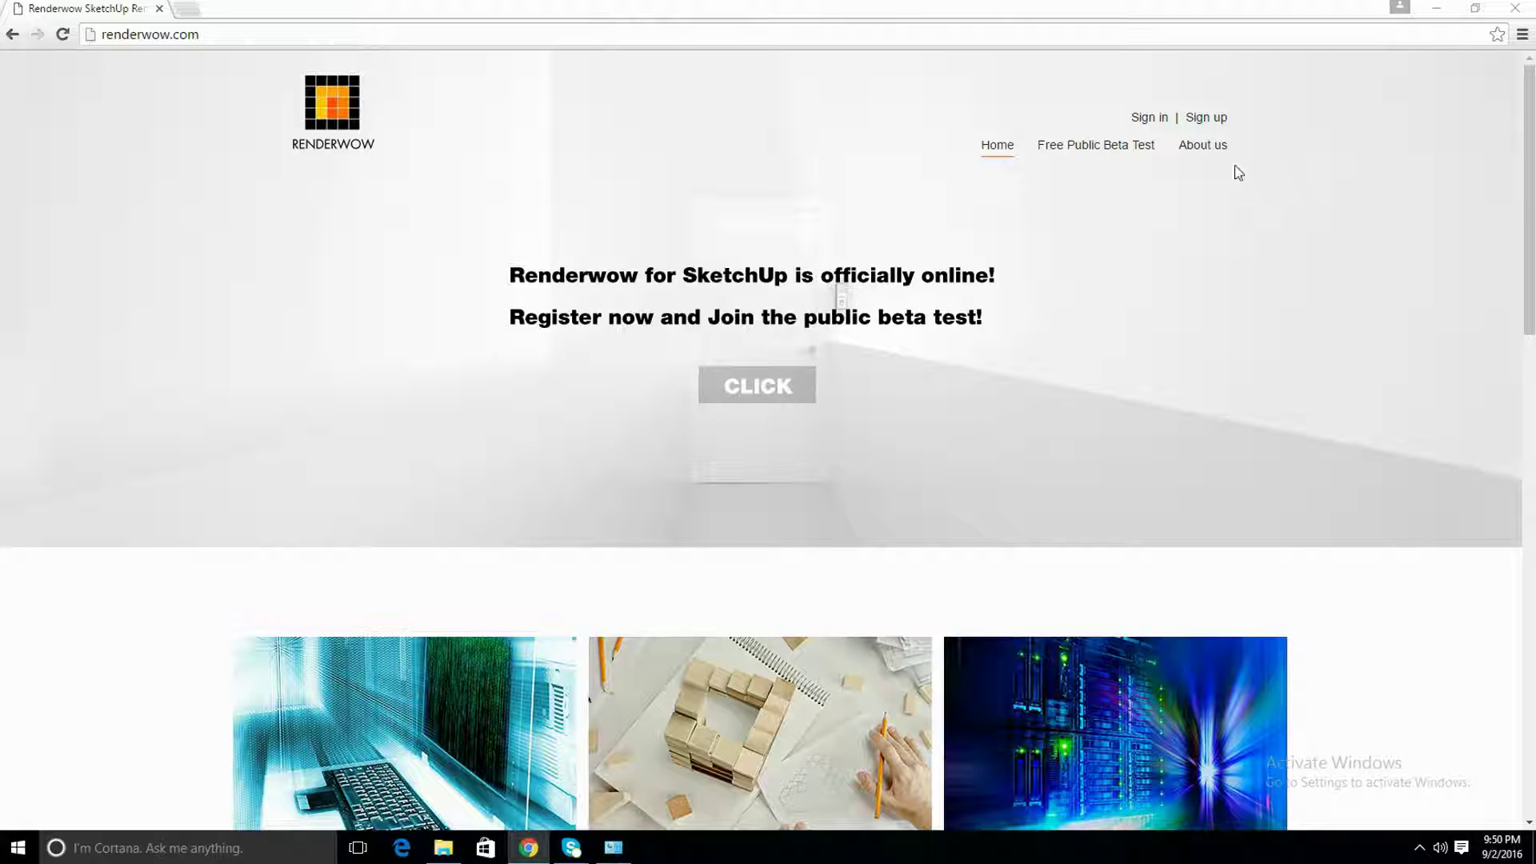
# Download the Renderwow client installer from the Free Public Beta Test page and run it
pyautogui.click(1119, 153)
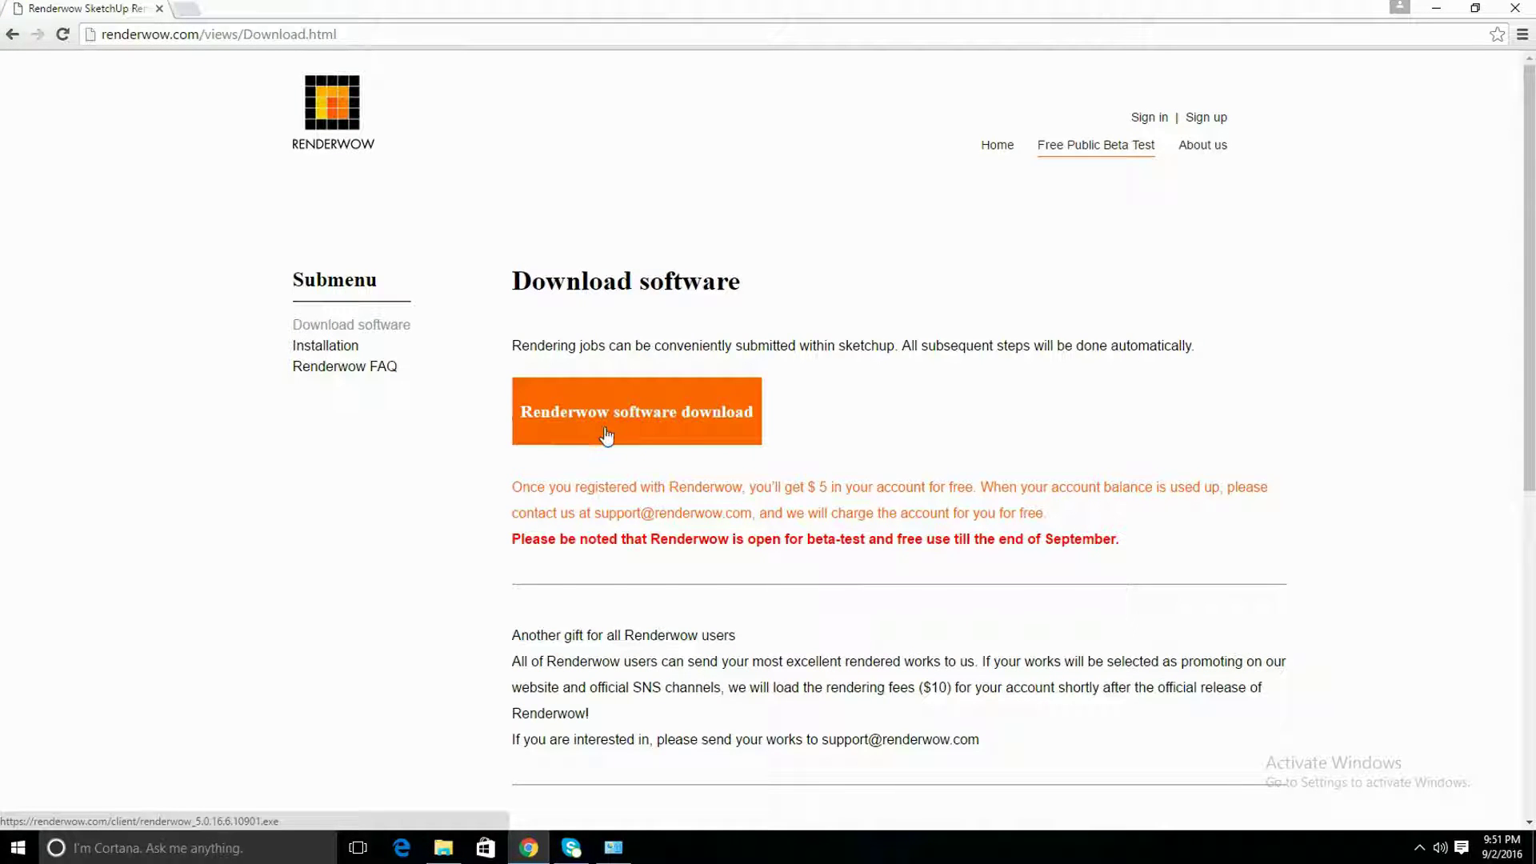
pyautogui.click(443, 847)
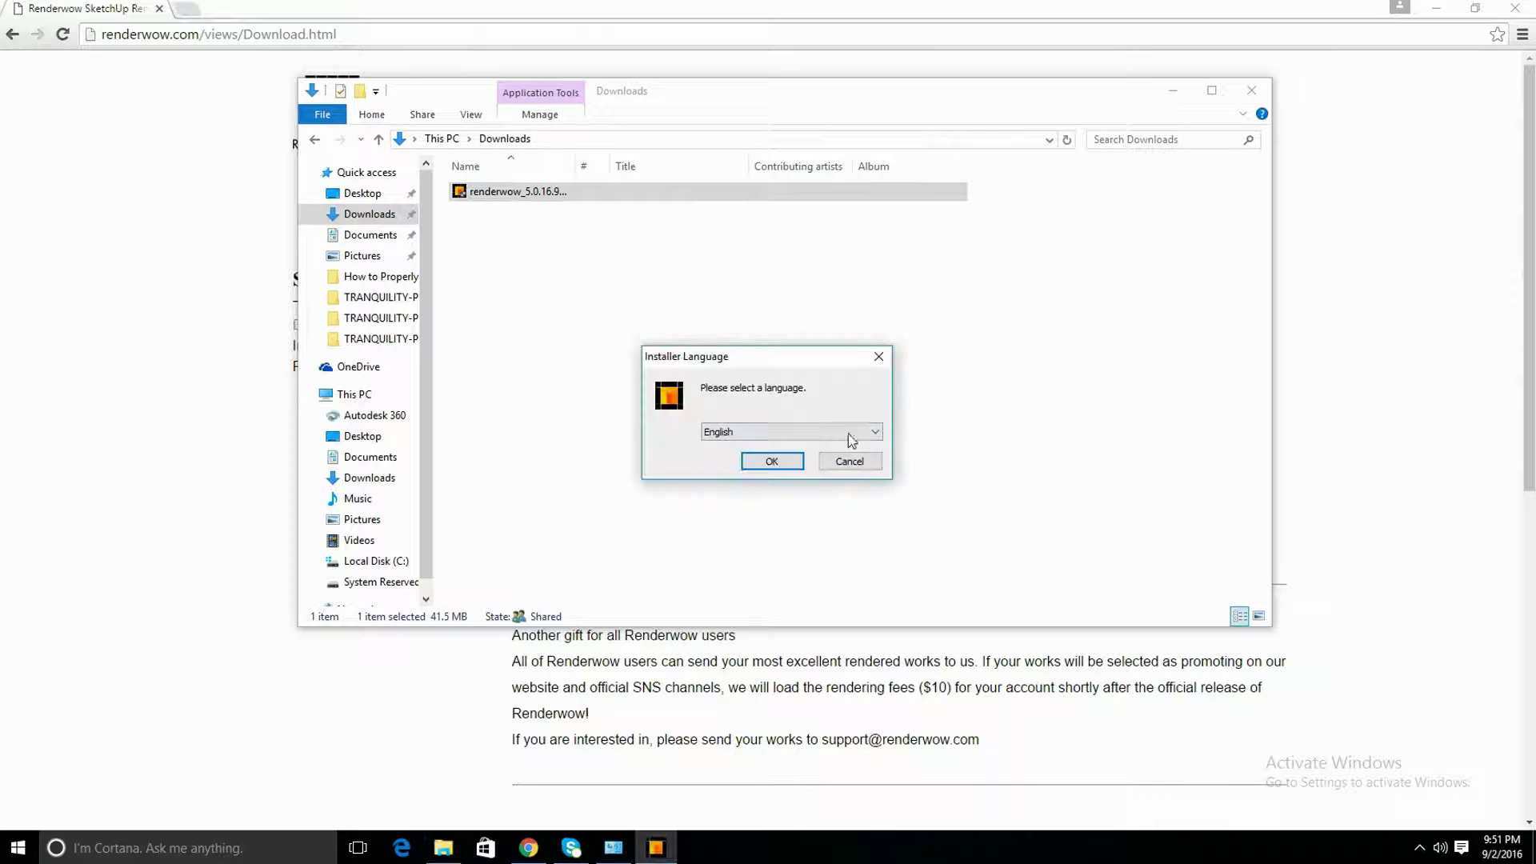
# Install Renderwow Client in English to the default C:\Program Files\ShineWonder folder, then close the installer and Downloads window
pyautogui.click(796, 463)
pyautogui.click(868, 561)
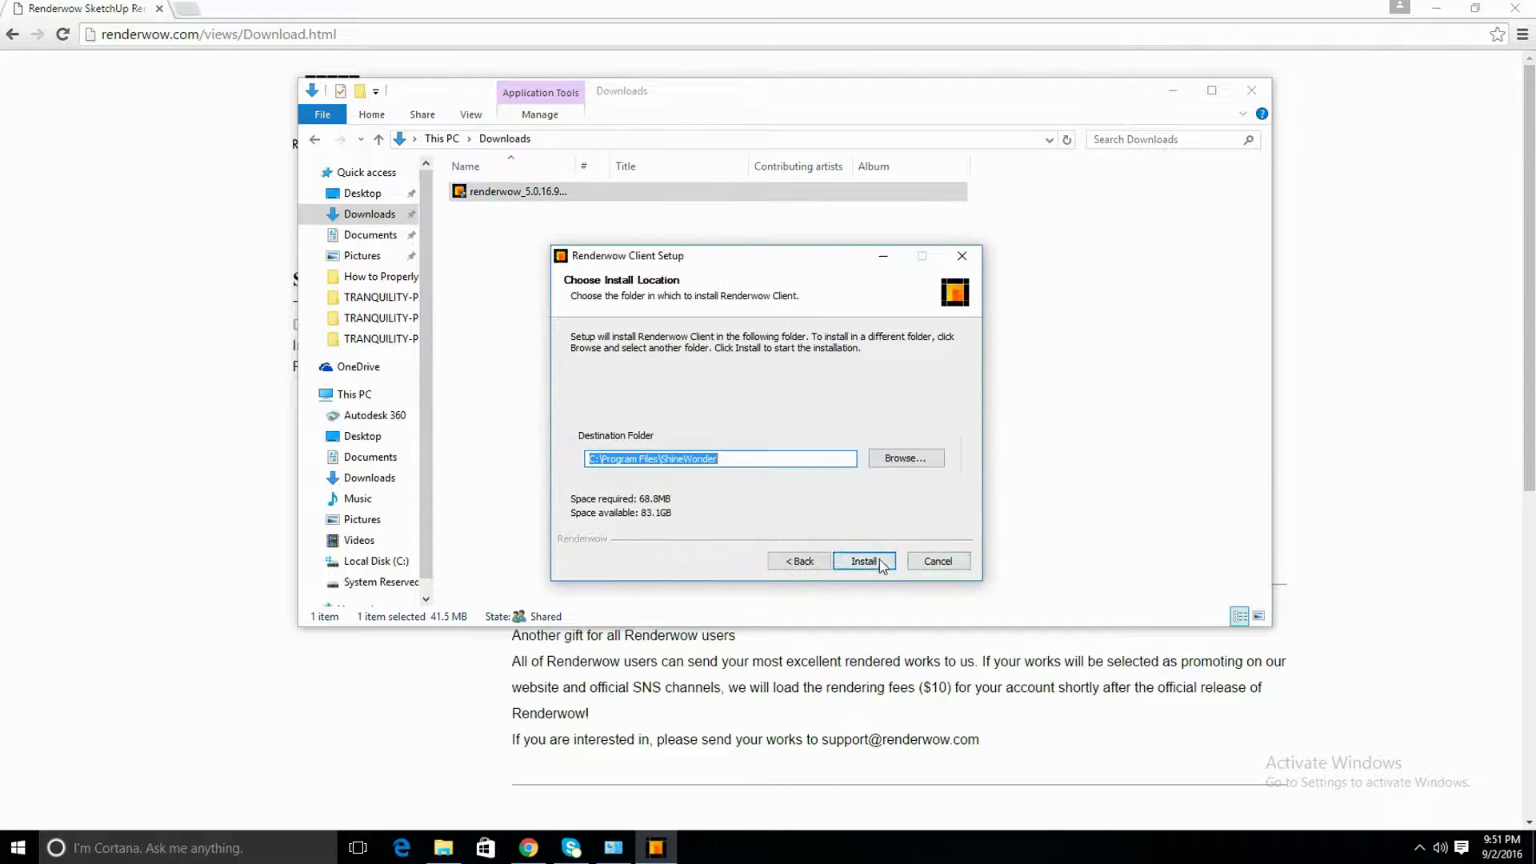
pyautogui.click(871, 562)
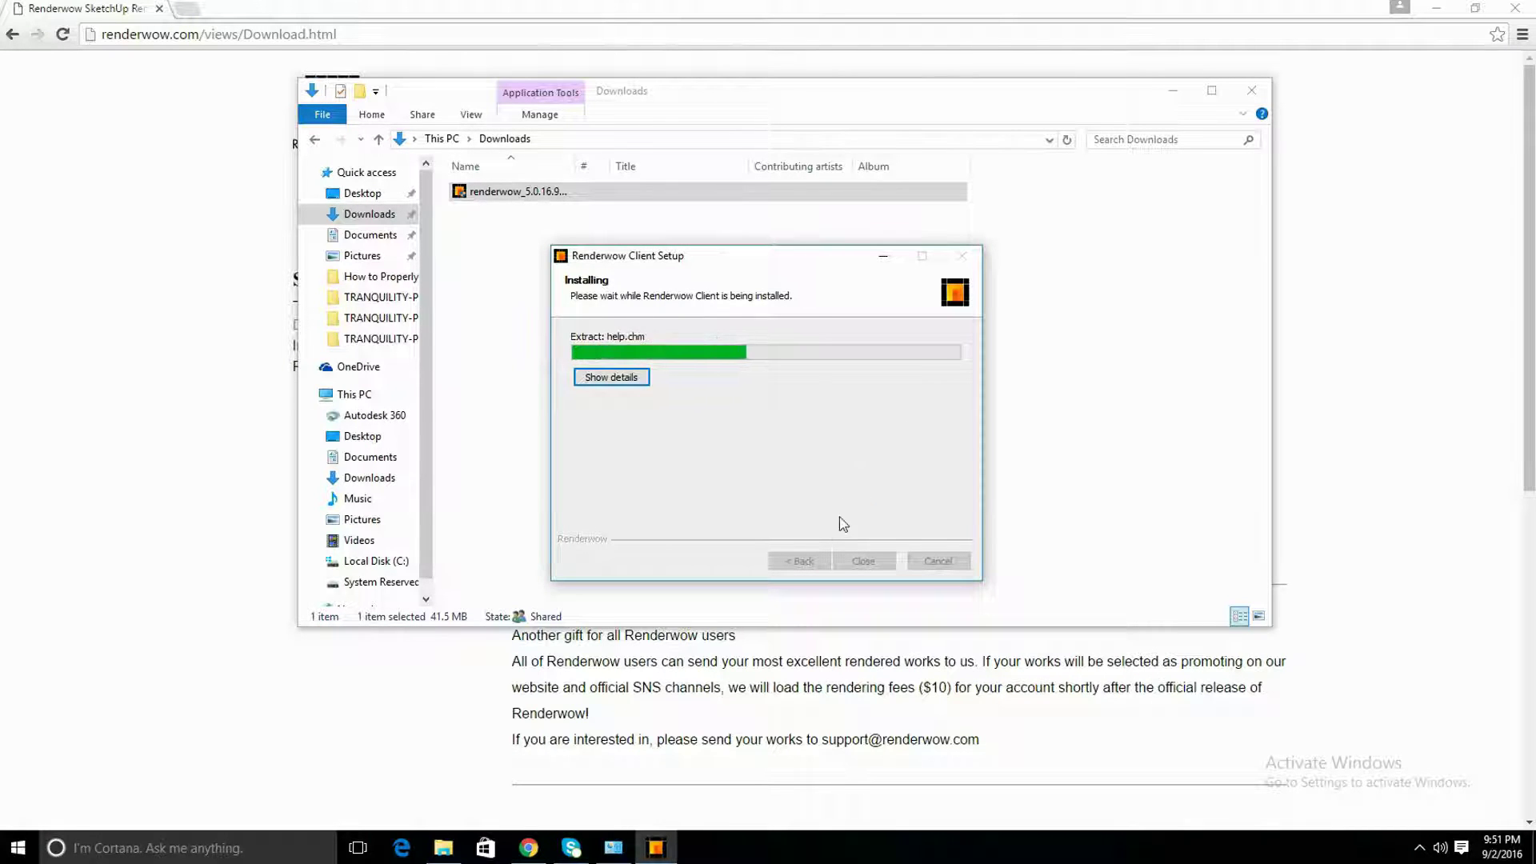
pyautogui.click(863, 561)
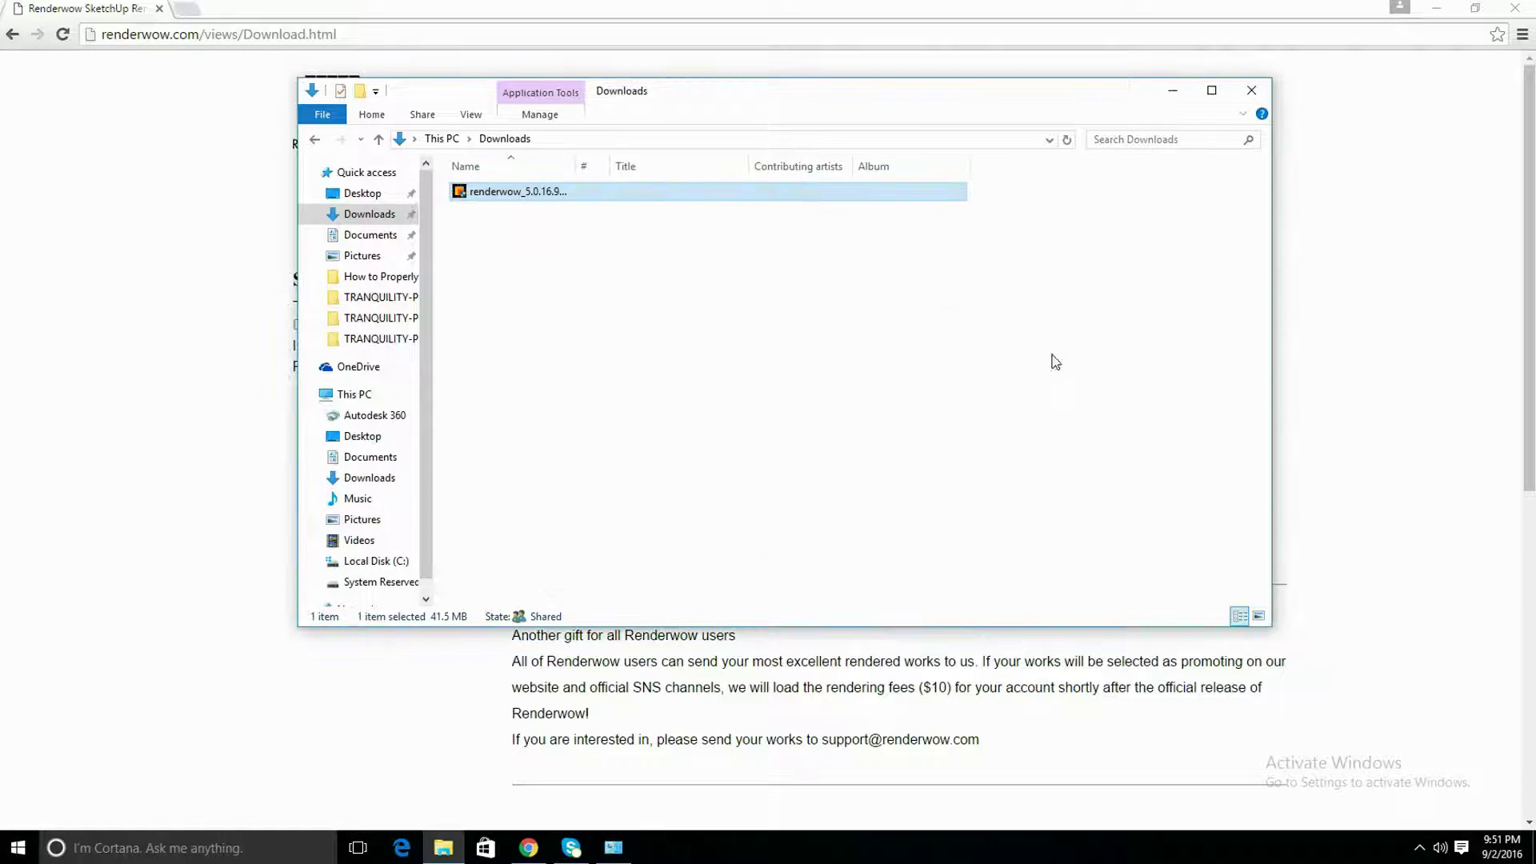
pyautogui.click(1173, 92)
# Launch Renderwow Client from the desktop shortcut and sign in with the account password
pyautogui.click(1437, 8)
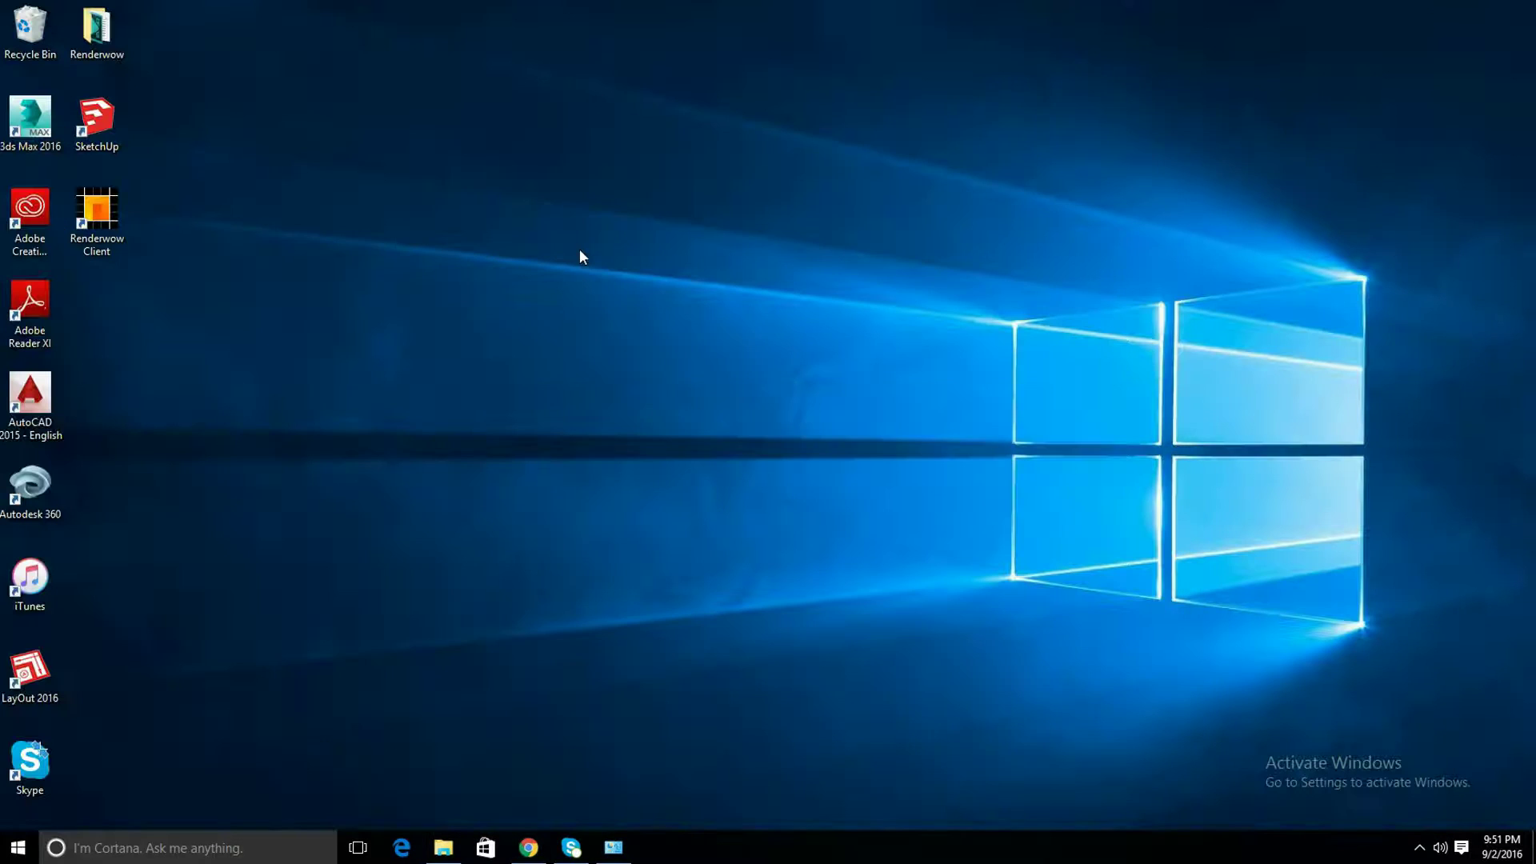
pyautogui.doubleClick(104, 227)
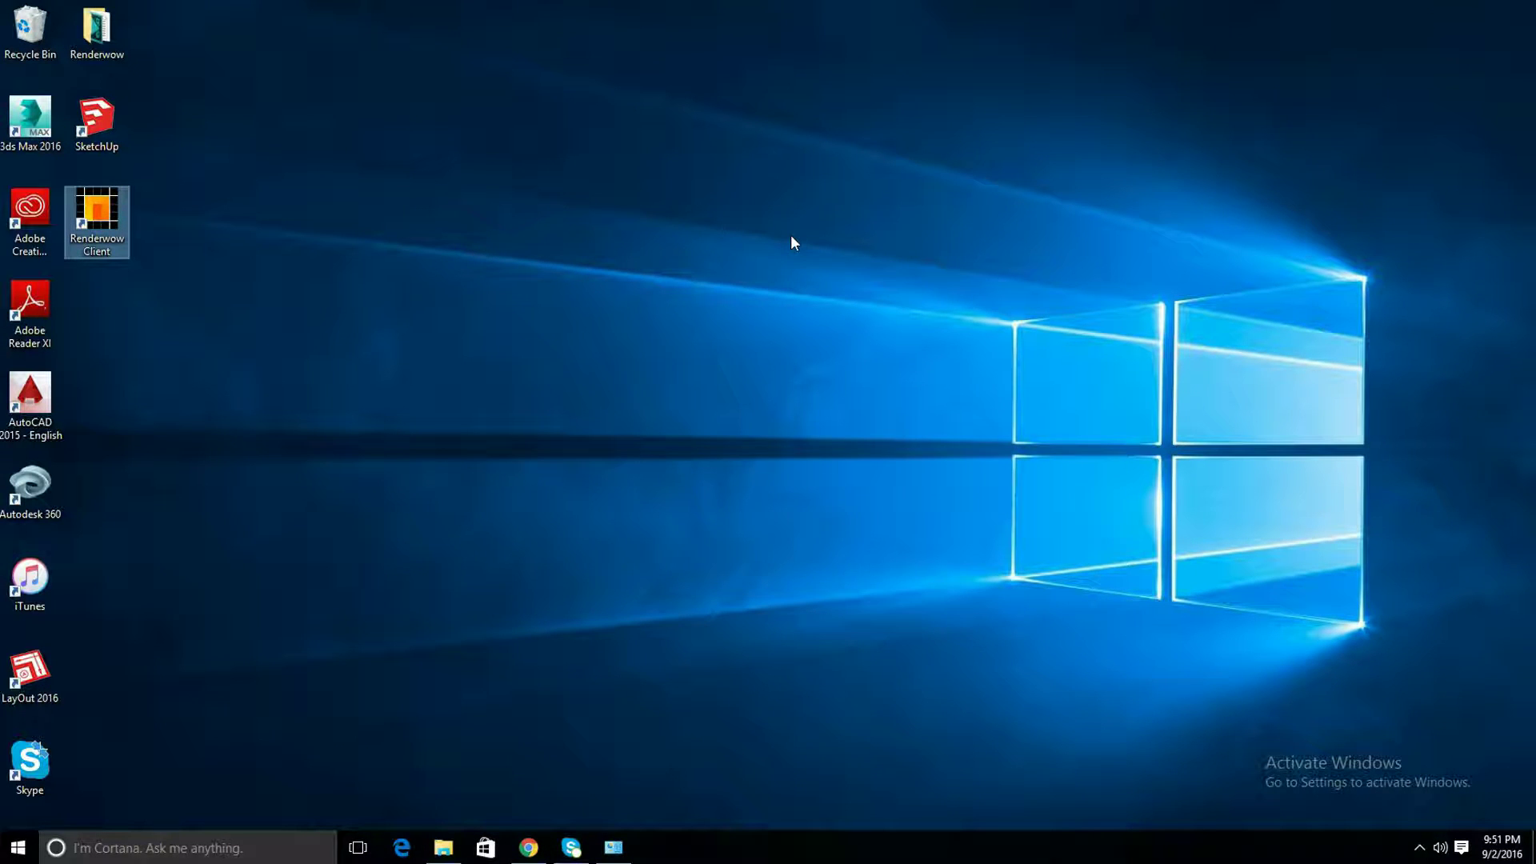
pyautogui.click(828, 413)
pyautogui.write('****')
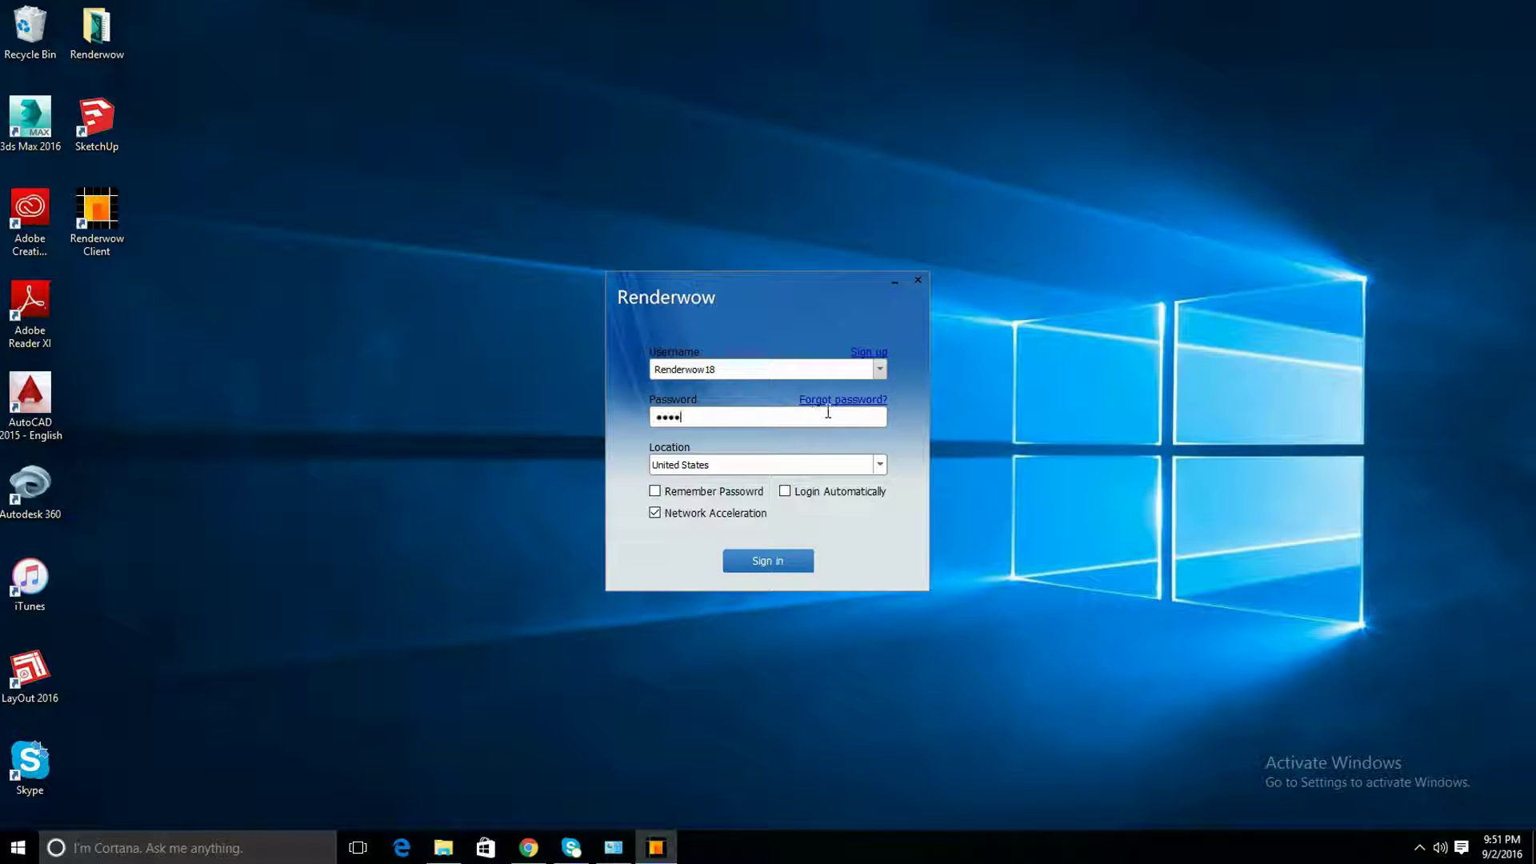
pyautogui.write('************')
pyautogui.press('Return')
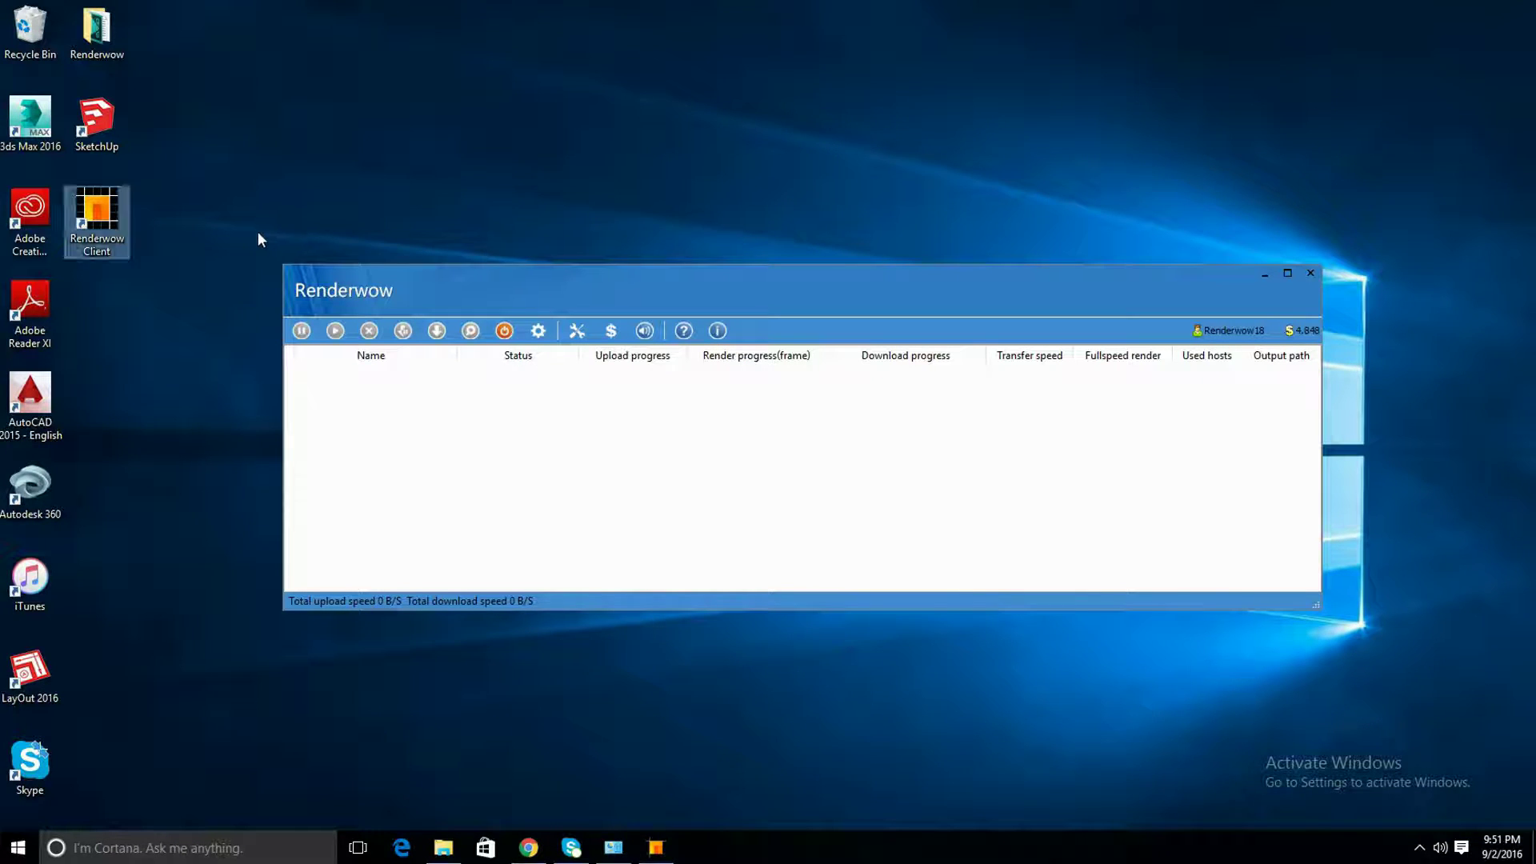
# Reposition the signed-in Renderwow Client window on the screen
pyautogui.moveTo(256, 232); pyautogui.dragTo(1401, 664)
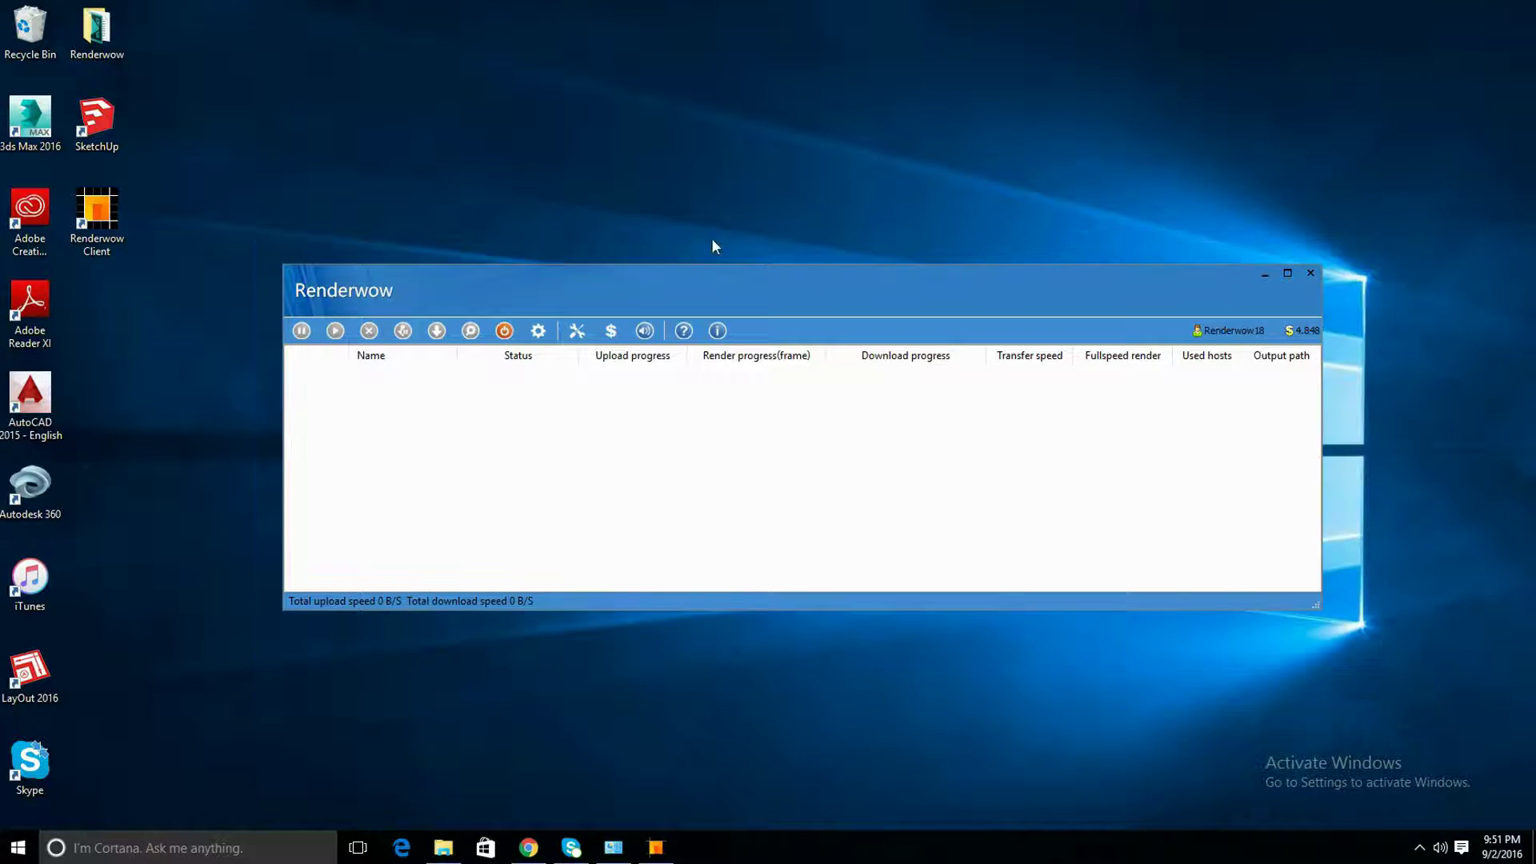
# Install the Renderwow plugin for SketchUp version 2016, confirm the success tip, and close the guide video
pyautogui.click(577, 331)
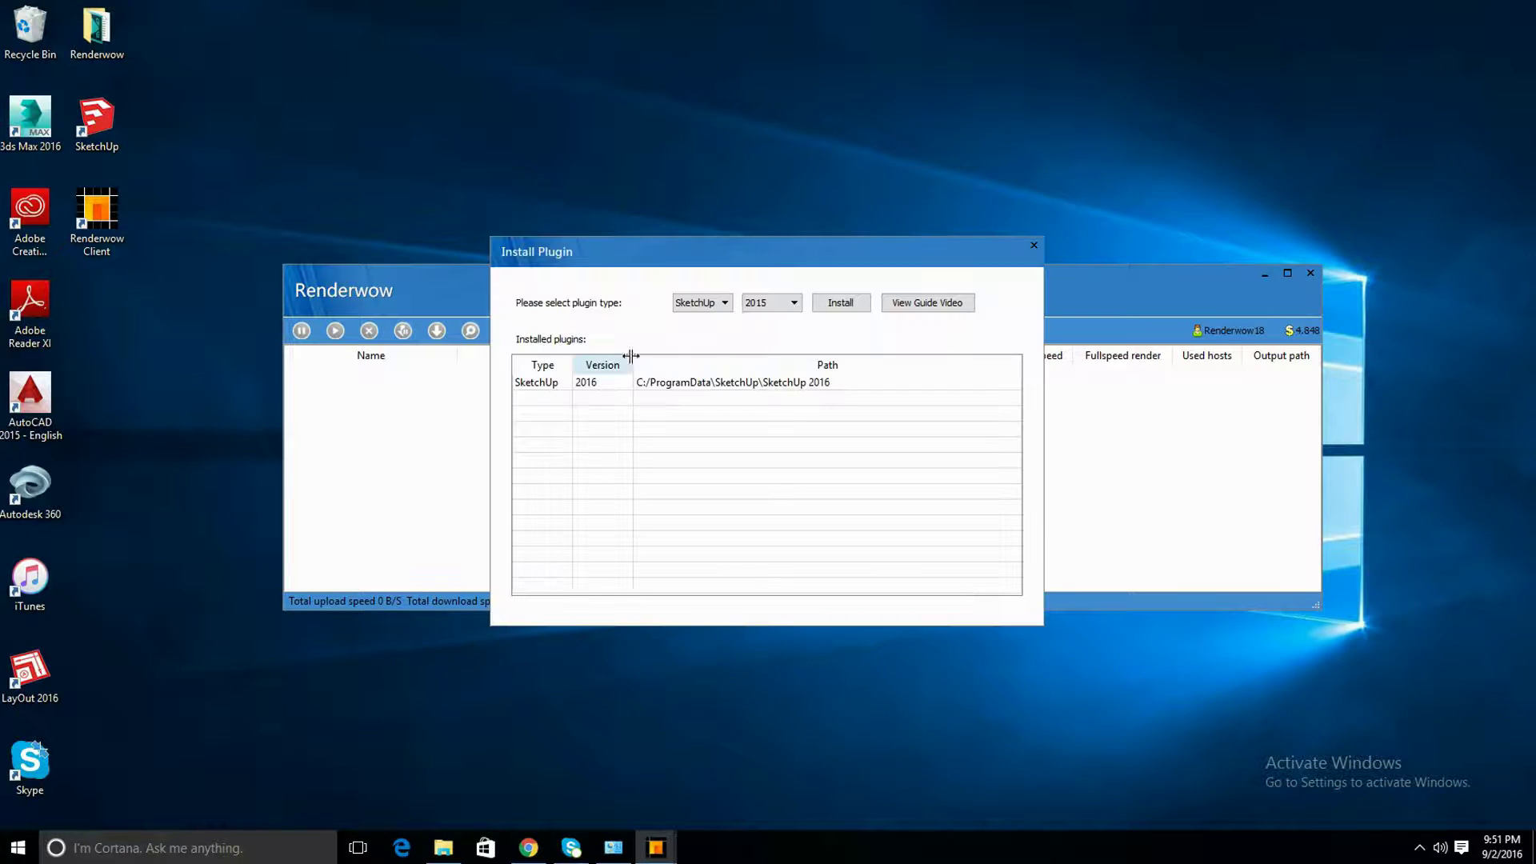
pyautogui.click(771, 307)
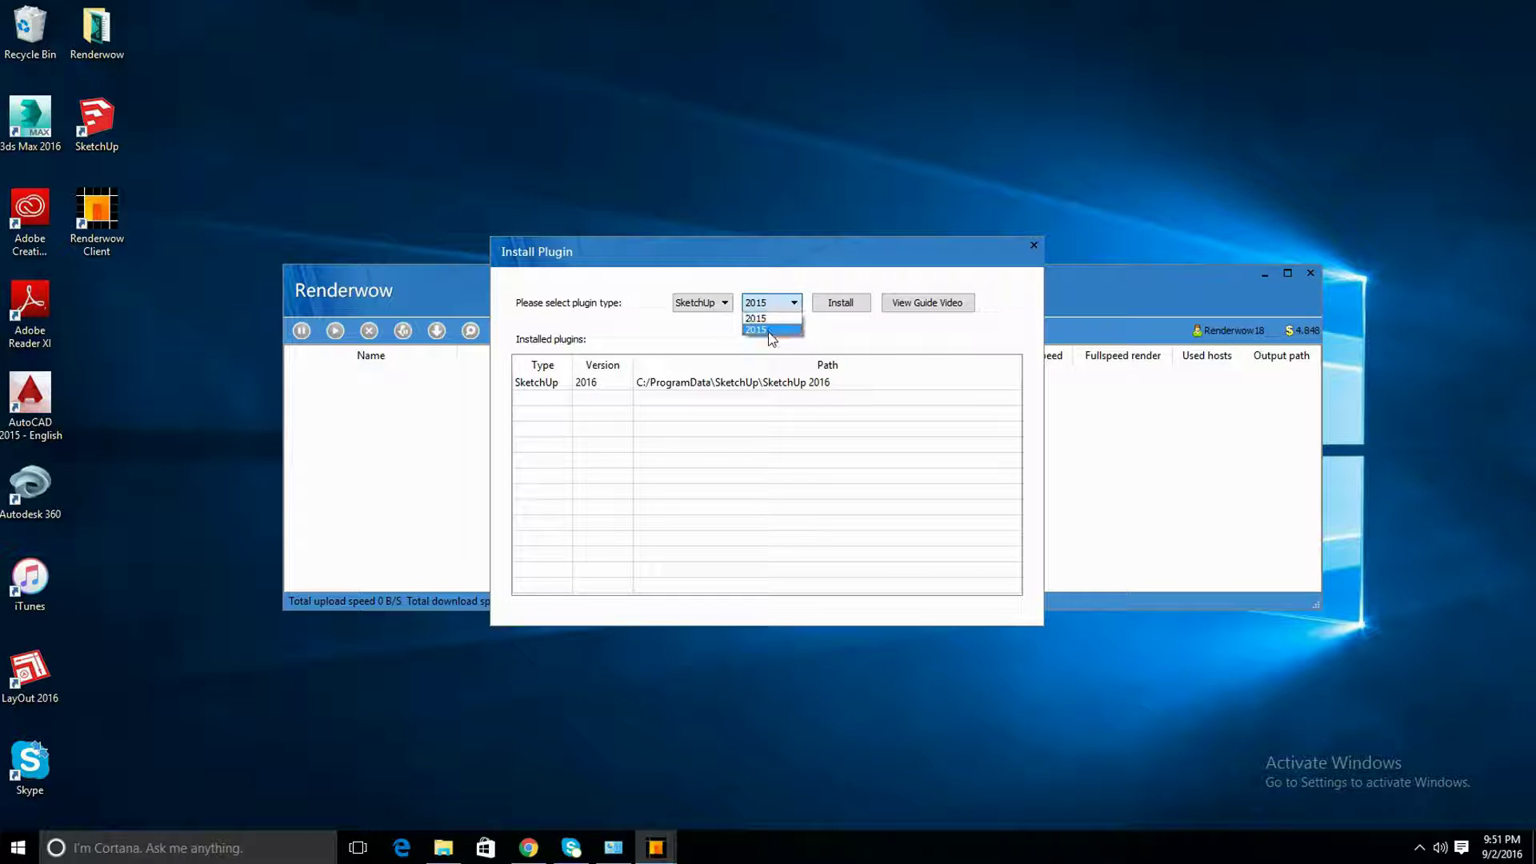
pyautogui.click(771, 329)
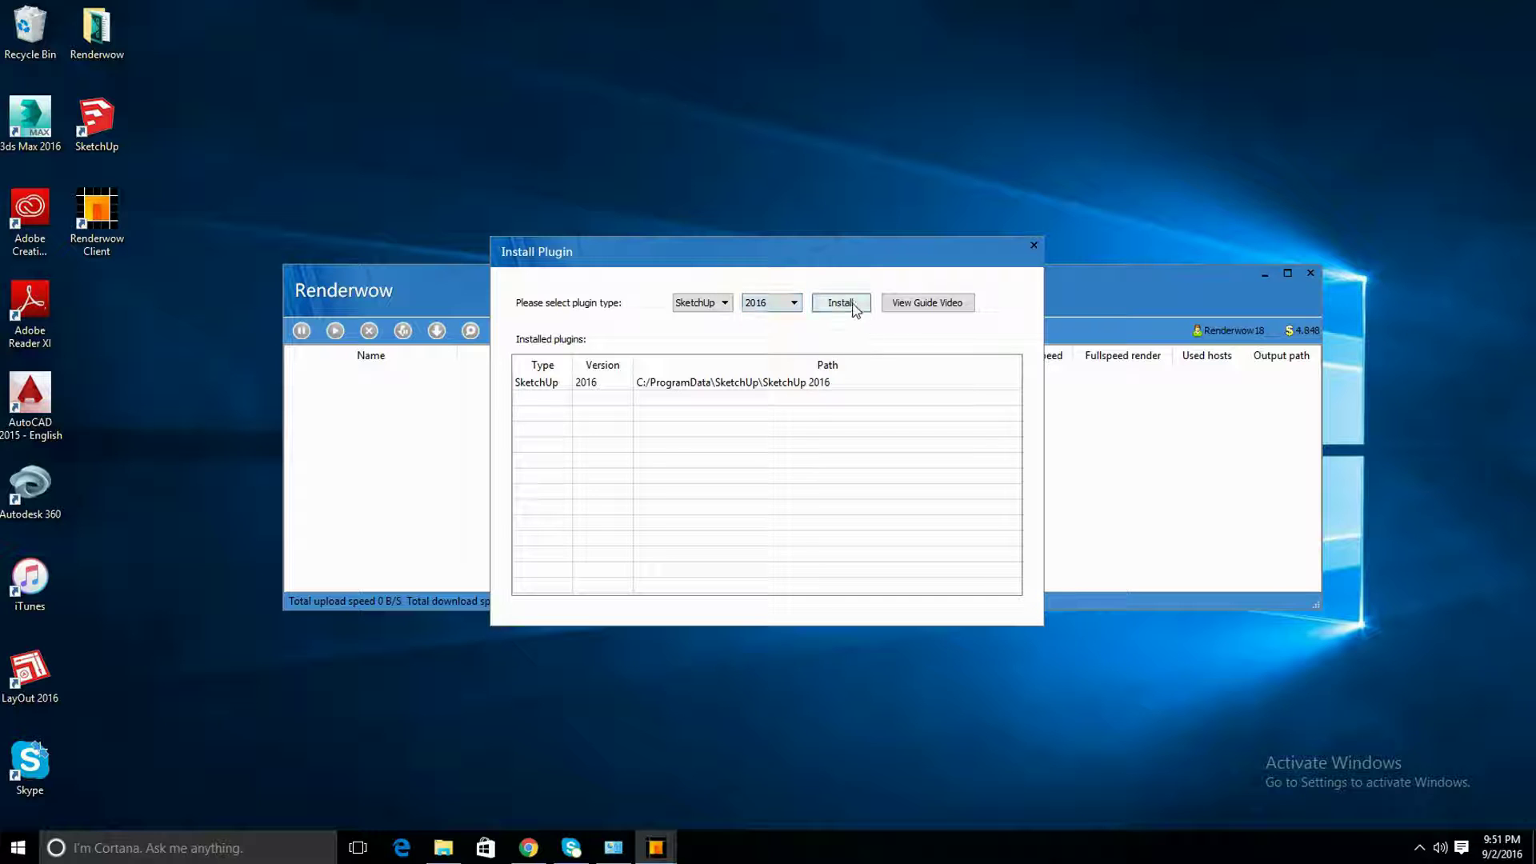
pyautogui.click(853, 306)
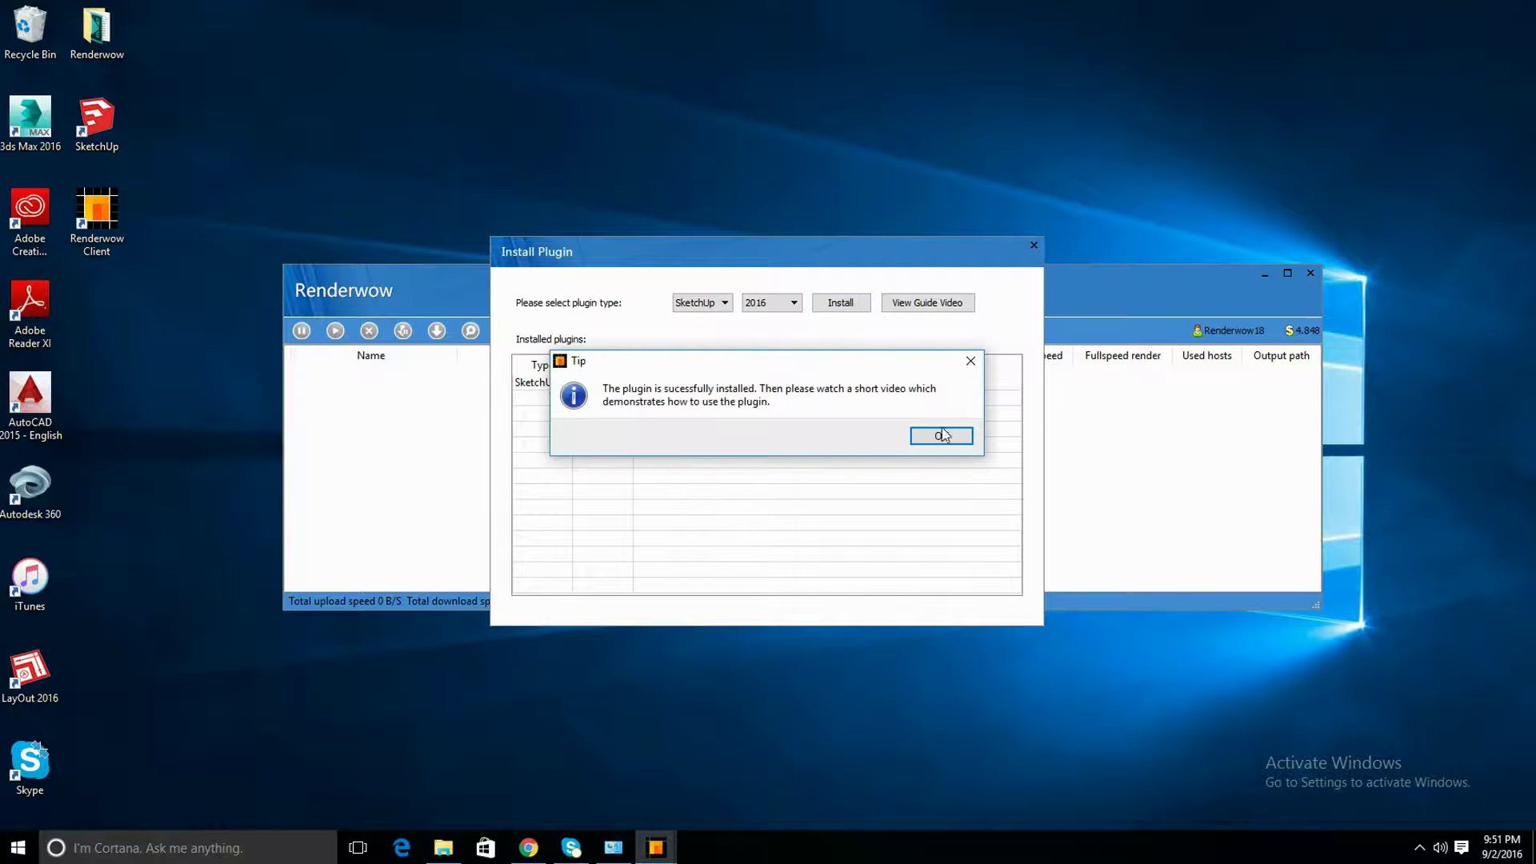
pyautogui.click(941, 437)
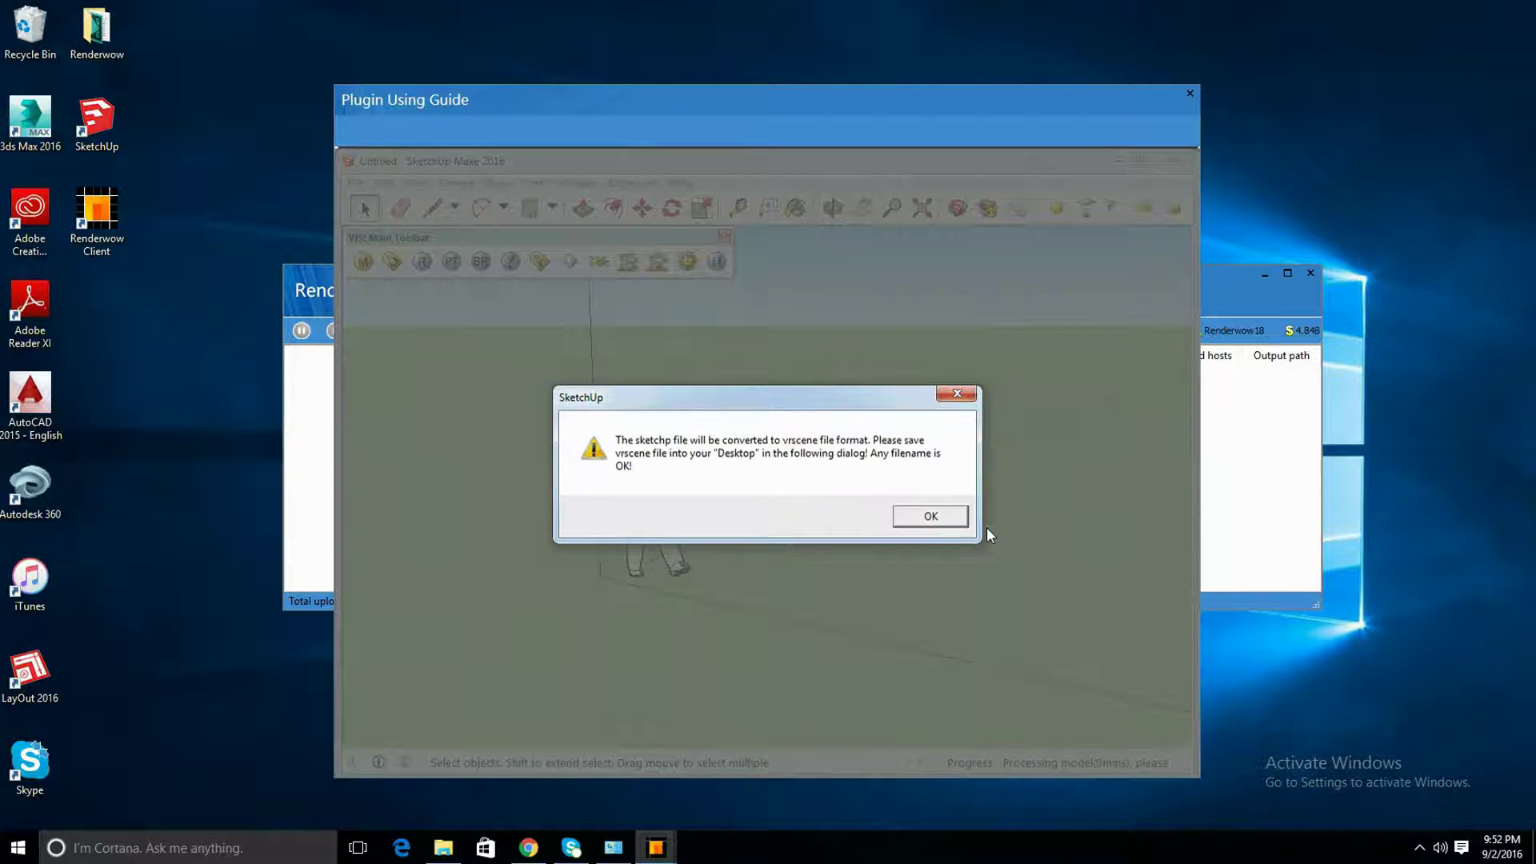
pyautogui.click(1189, 93)
# Close the plugin window and open SketchUp Pro 2016 on a new untitled model
pyautogui.click(1035, 244)
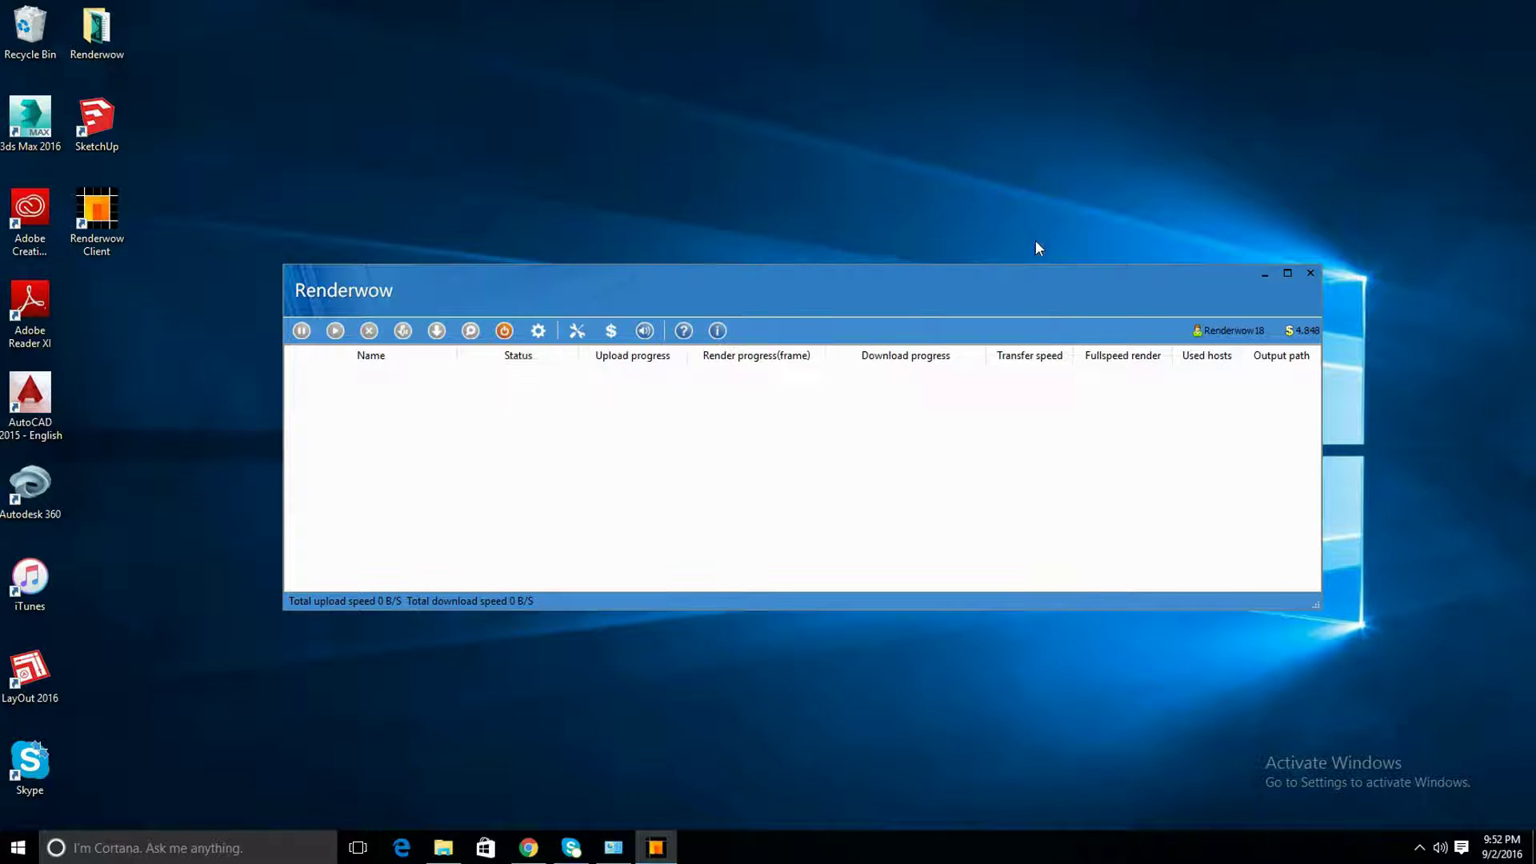
pyautogui.doubleClick(97, 141)
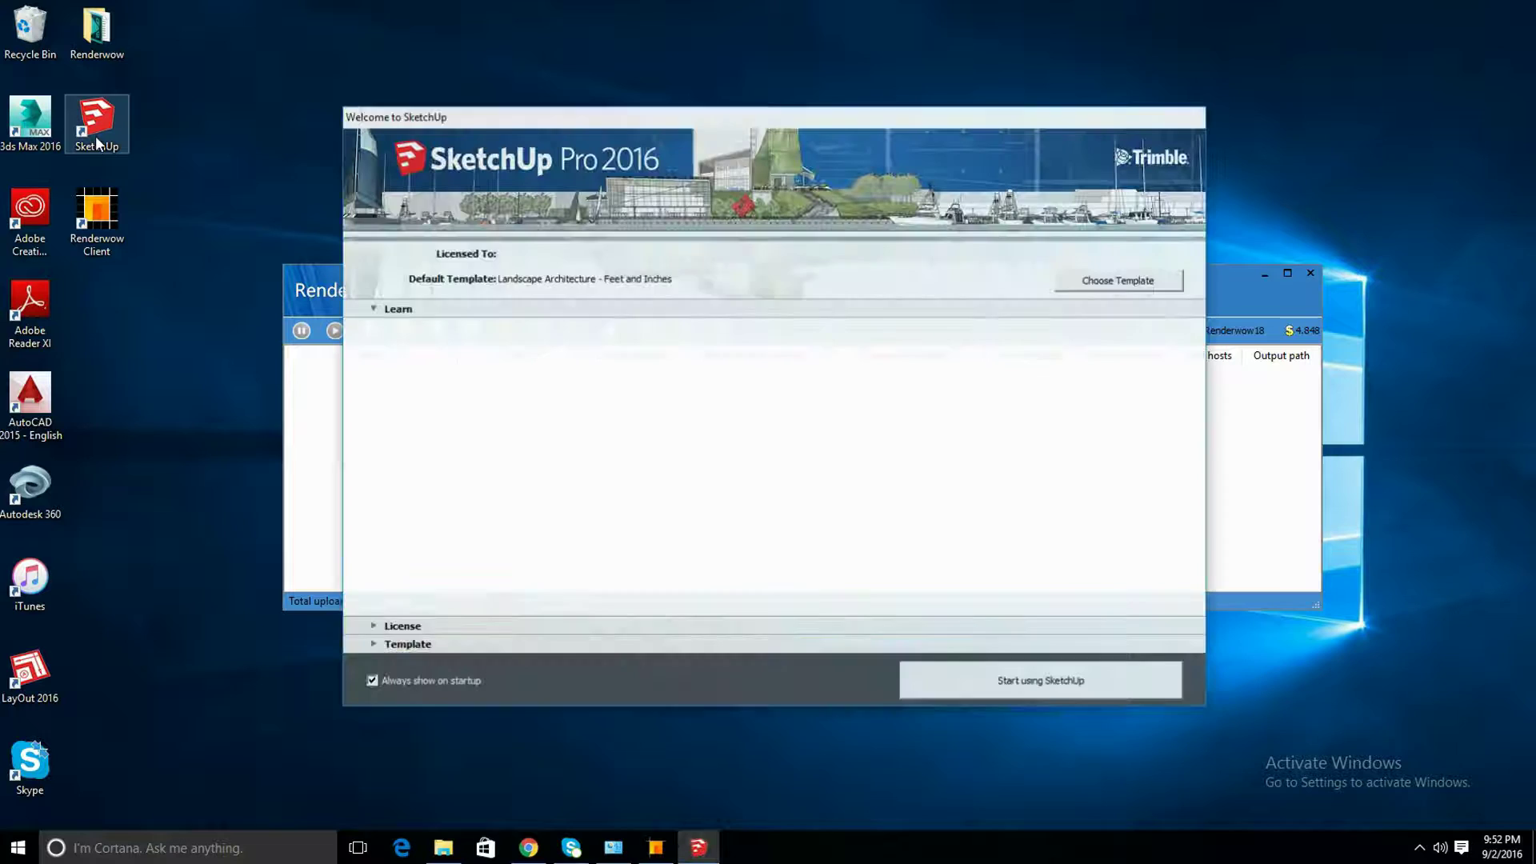
pyautogui.click(974, 692)
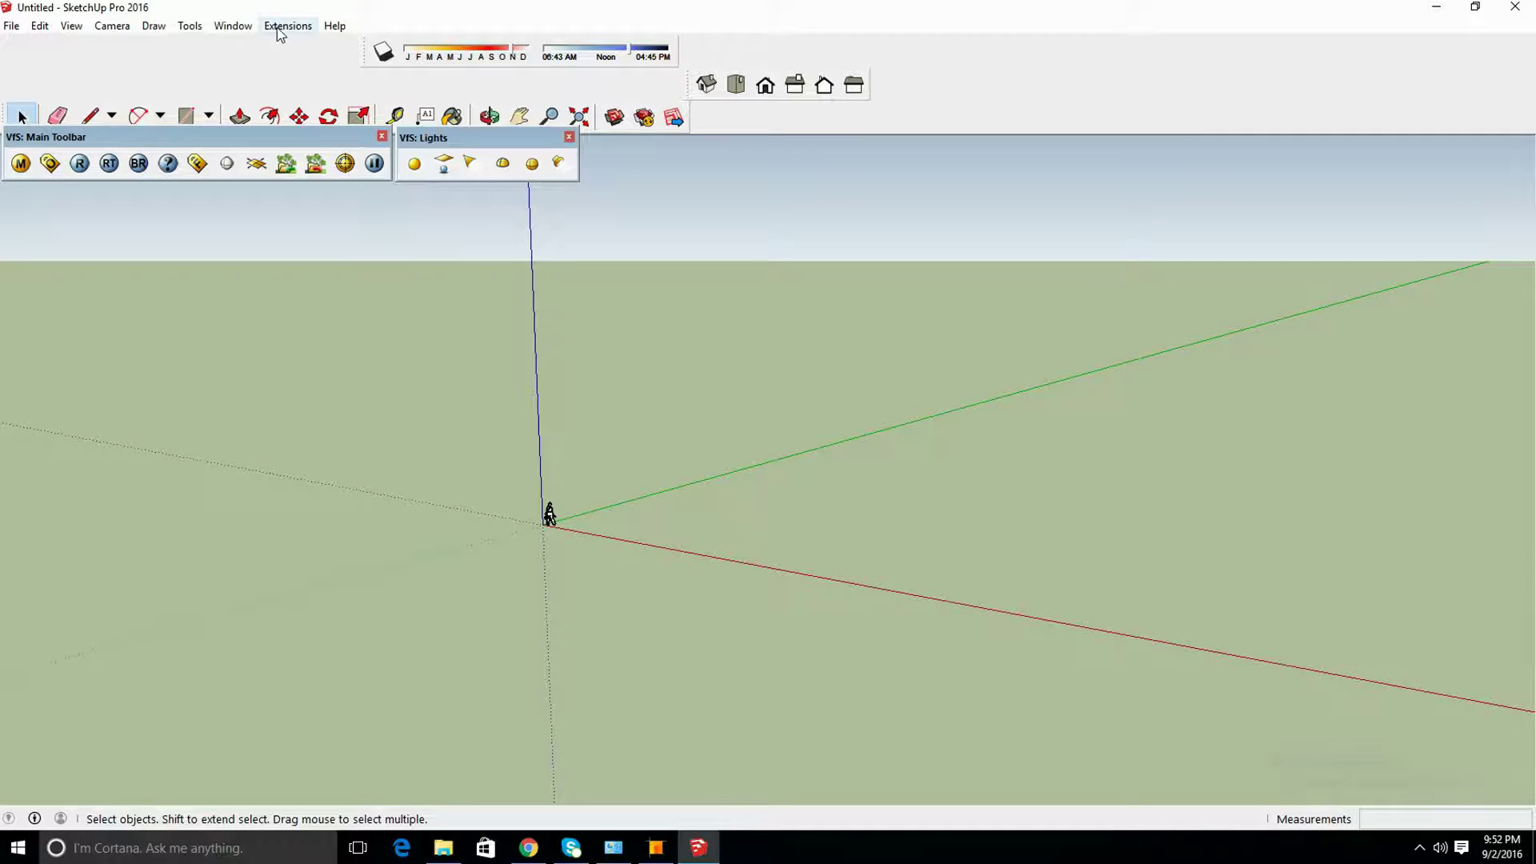
# Glance at the Extensions menu, then zoom and orbit the view around the figure
pyautogui.click(285, 31)
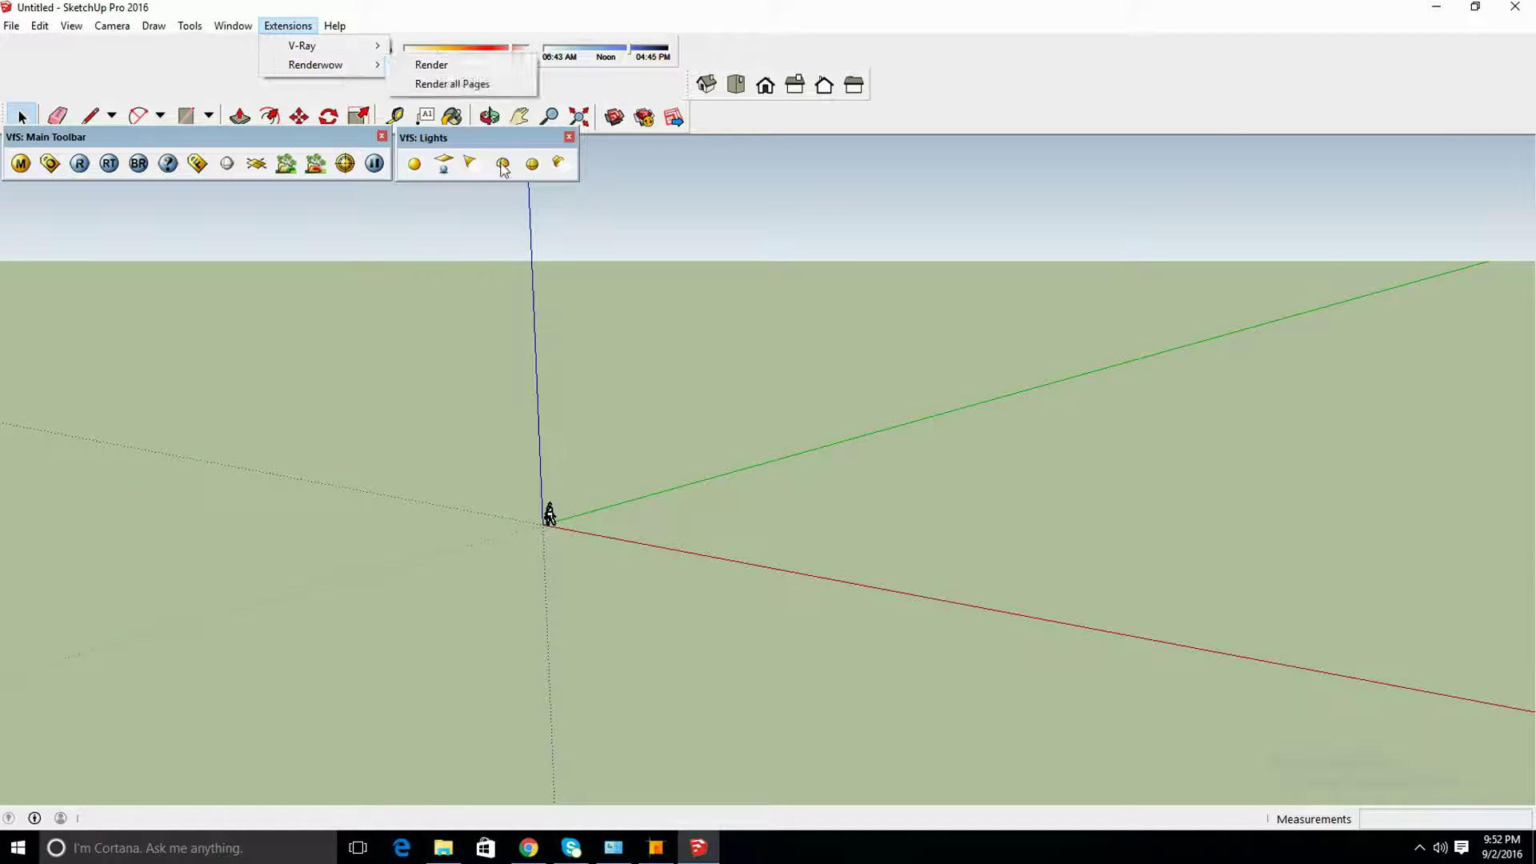
pyautogui.click(569, 519)
pyautogui.scroll(5, 569, 517)
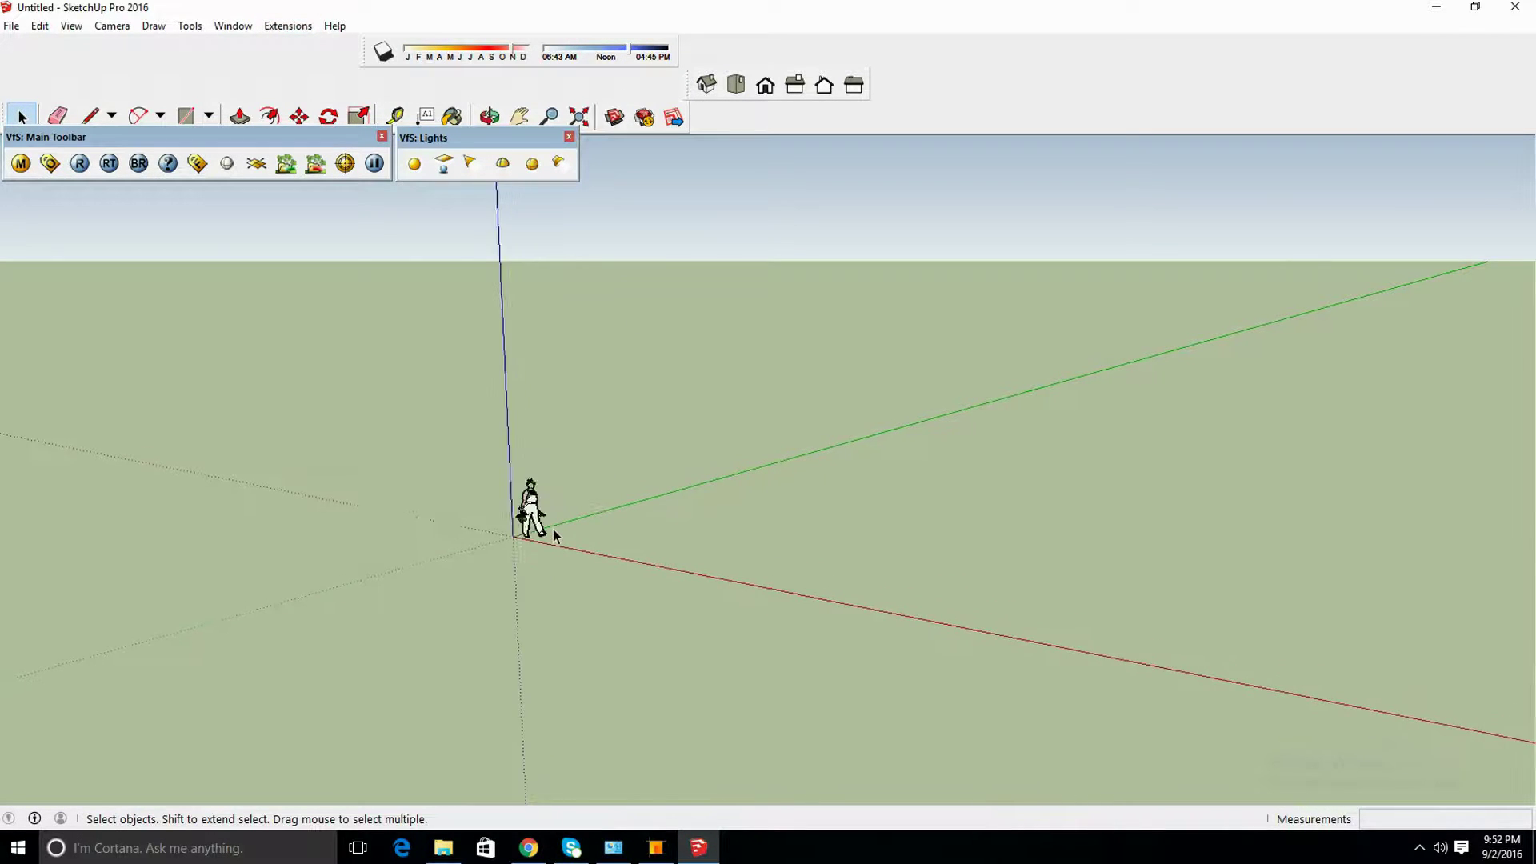
pyautogui.moveTo(506, 487); pyautogui.dragTo(792, 467, button='middle')
# Add Scene 1 and dock the V-Ray main and lights toolbars together
pyautogui.click(73, 27)
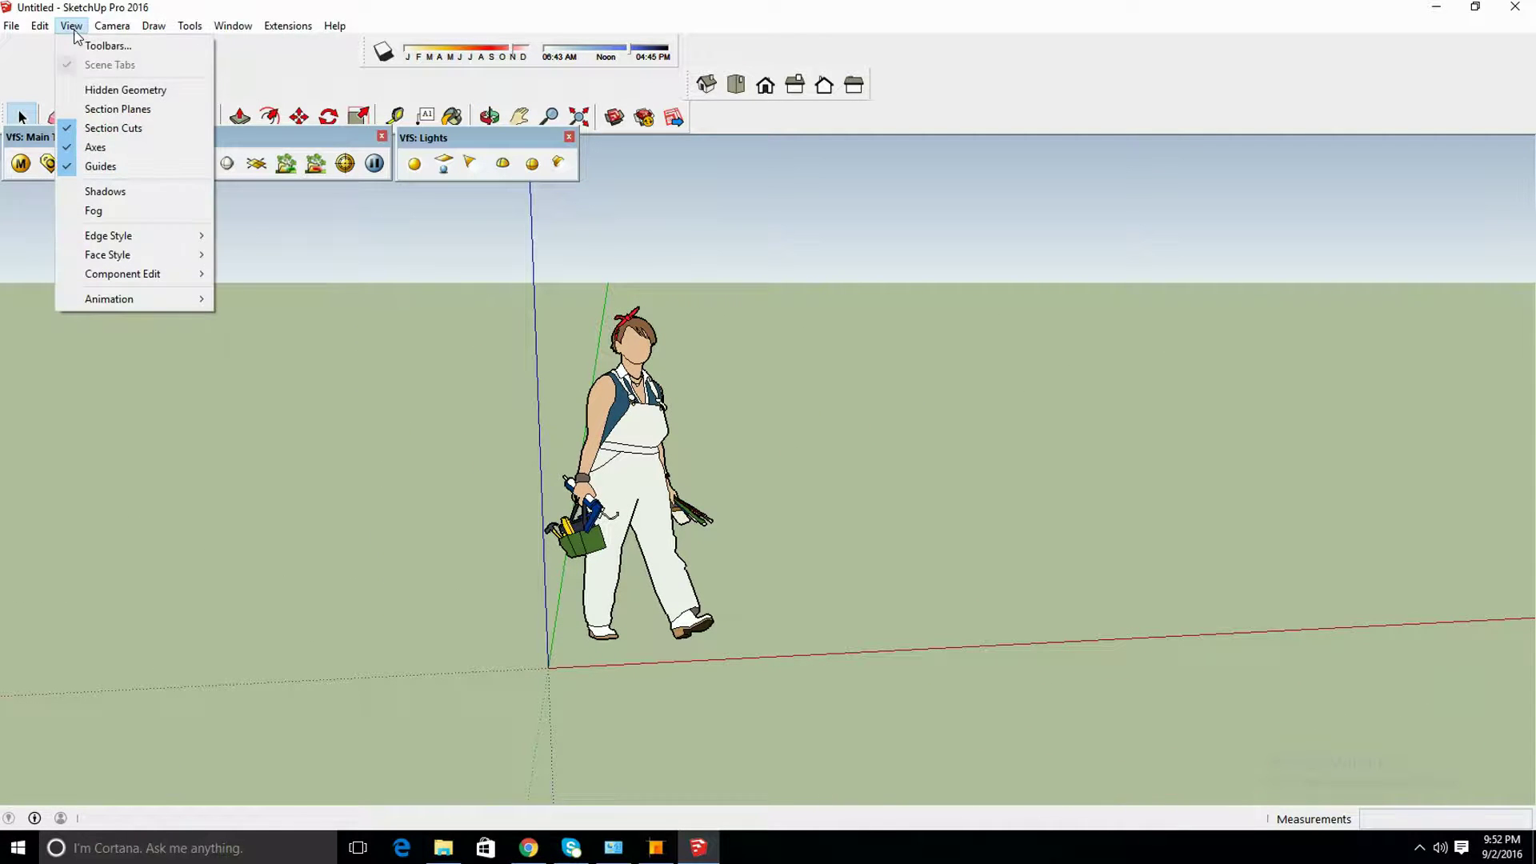
pyautogui.moveTo(140, 299)
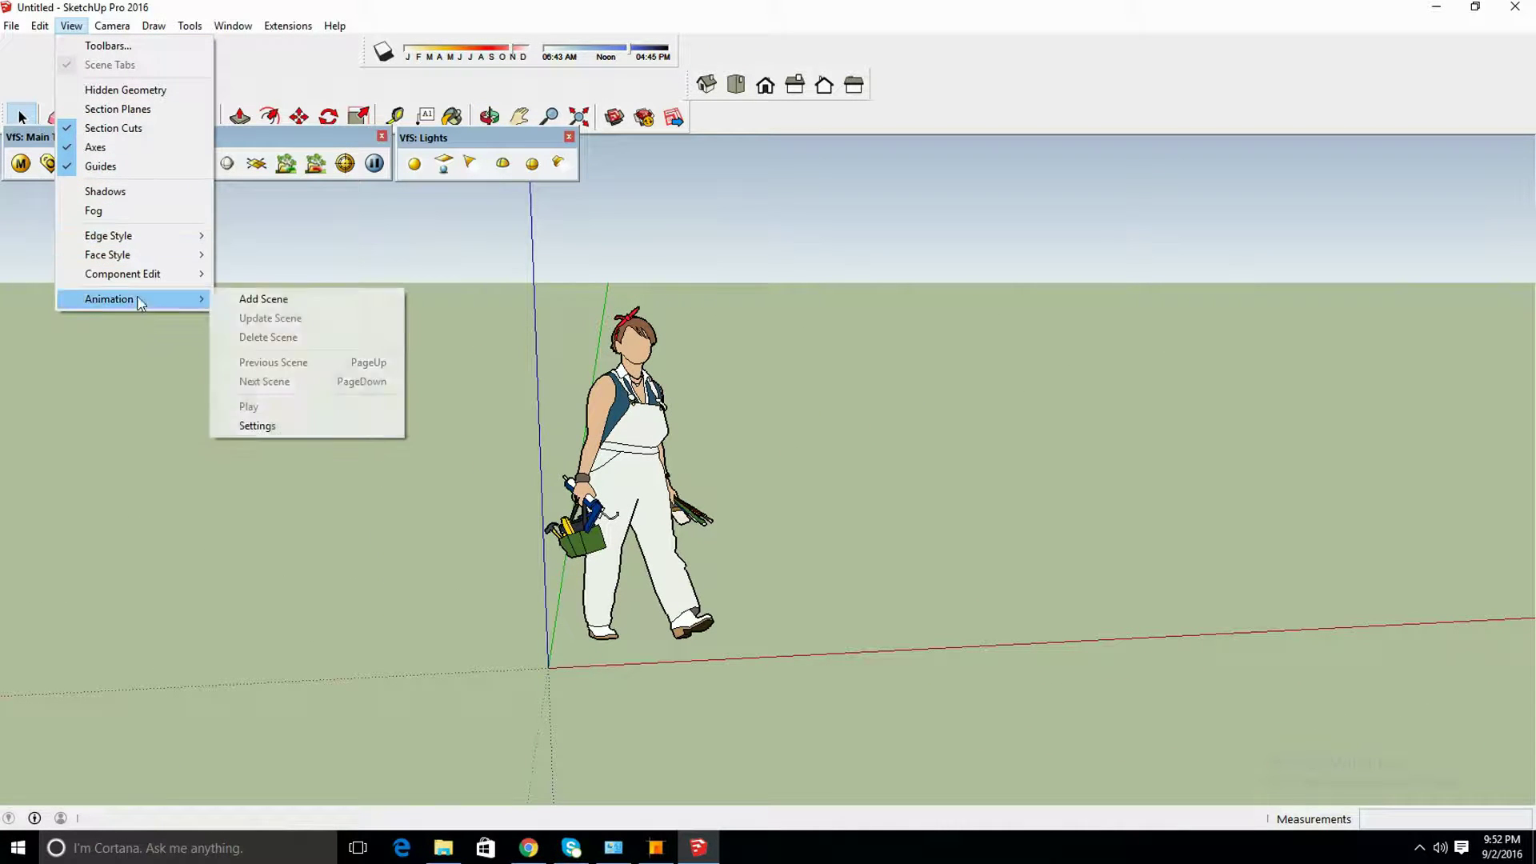
pyautogui.click(230, 299)
pyautogui.moveTo(236, 141); pyautogui.dragTo(240, 180)
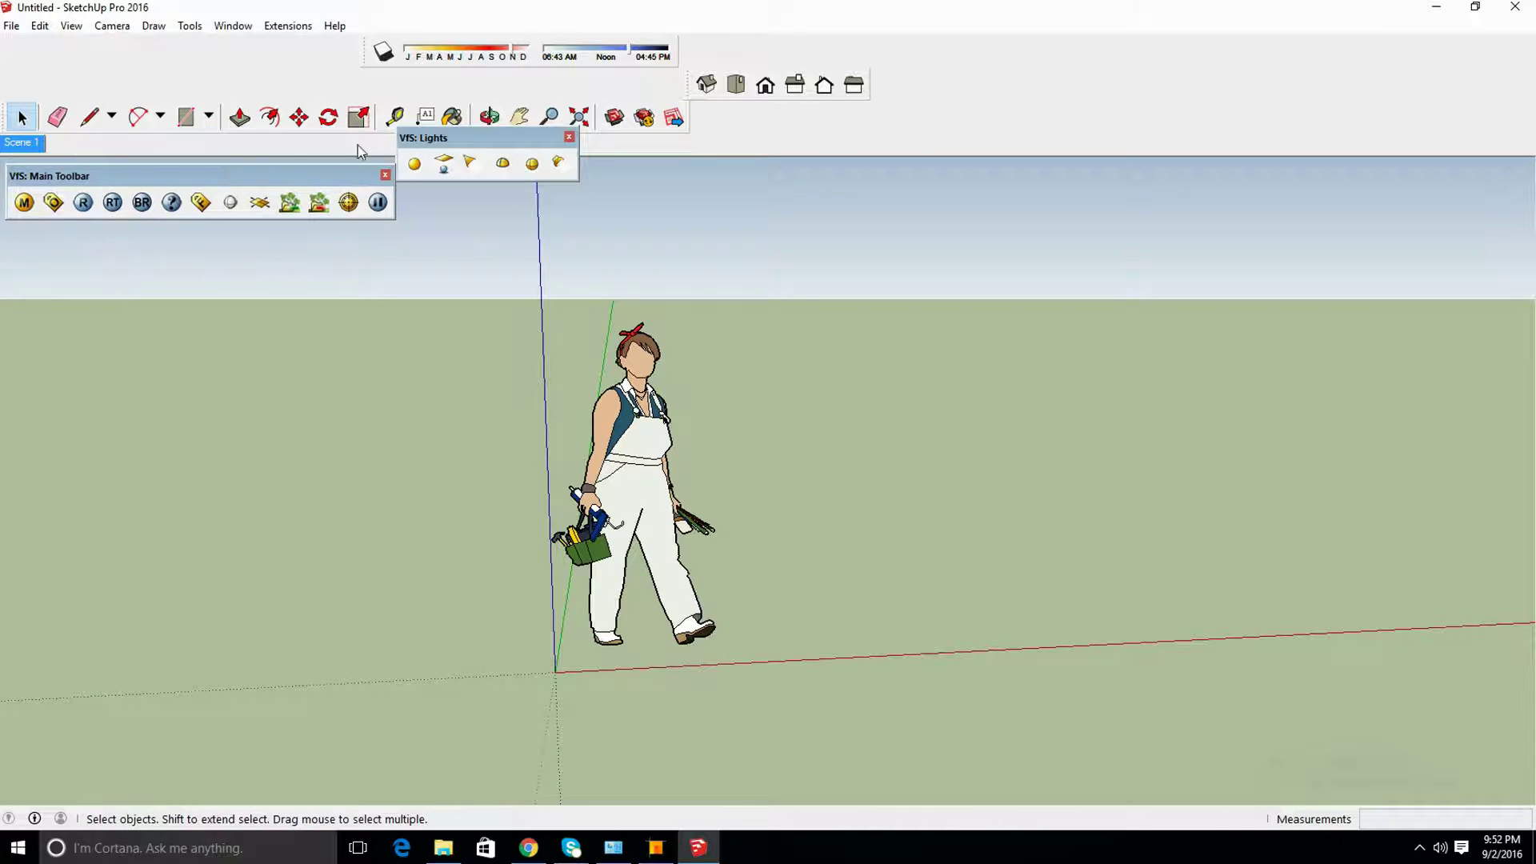
pyautogui.moveTo(421, 143); pyautogui.dragTo(424, 180)
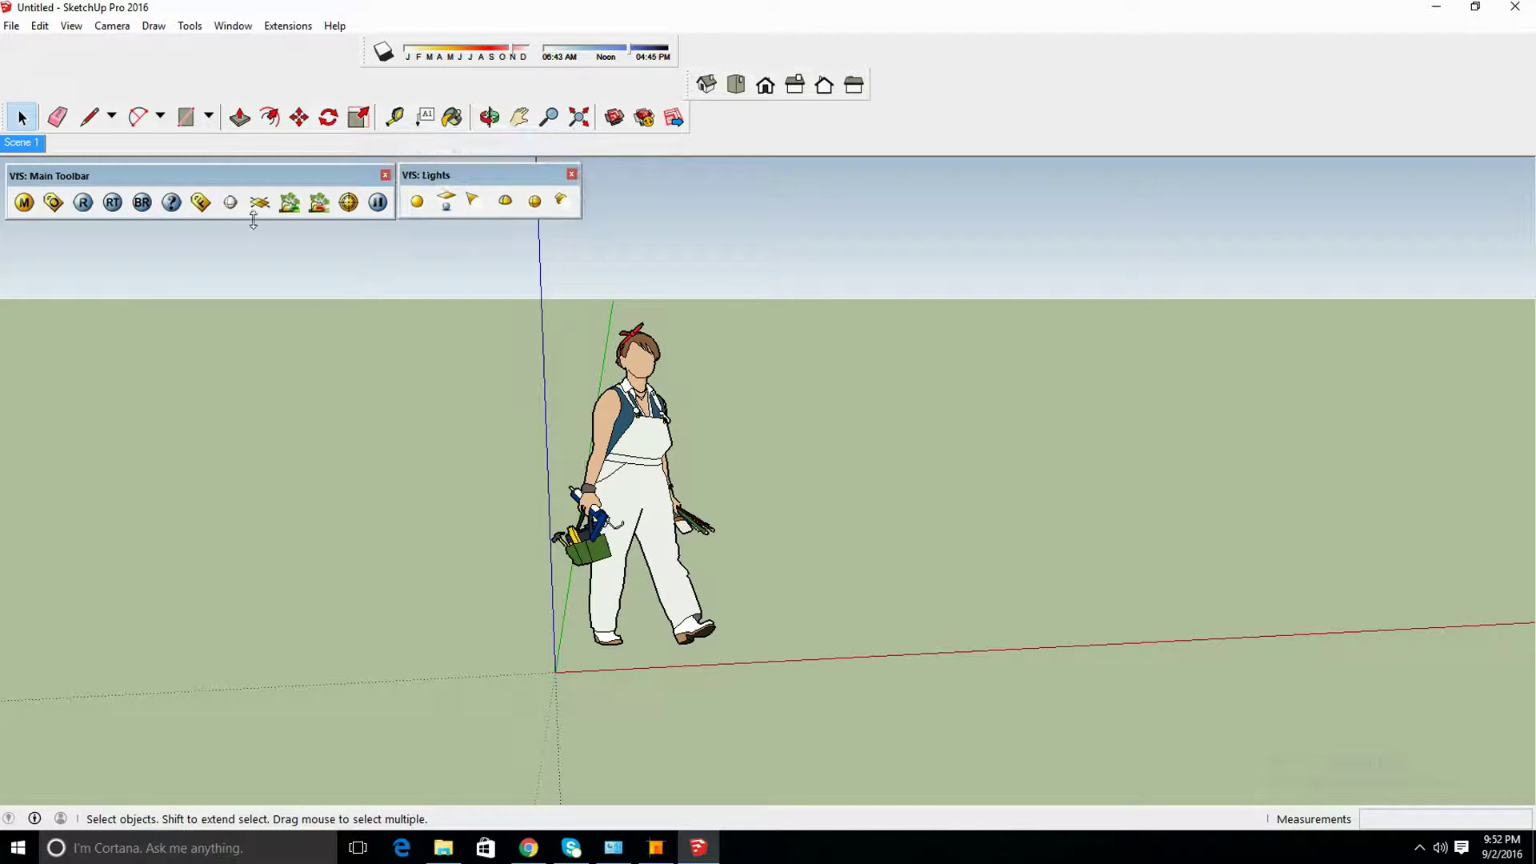
# In V-Ray options Output, enable Save output with the file set to test1.png on the Desktop
pyautogui.click(54, 202)
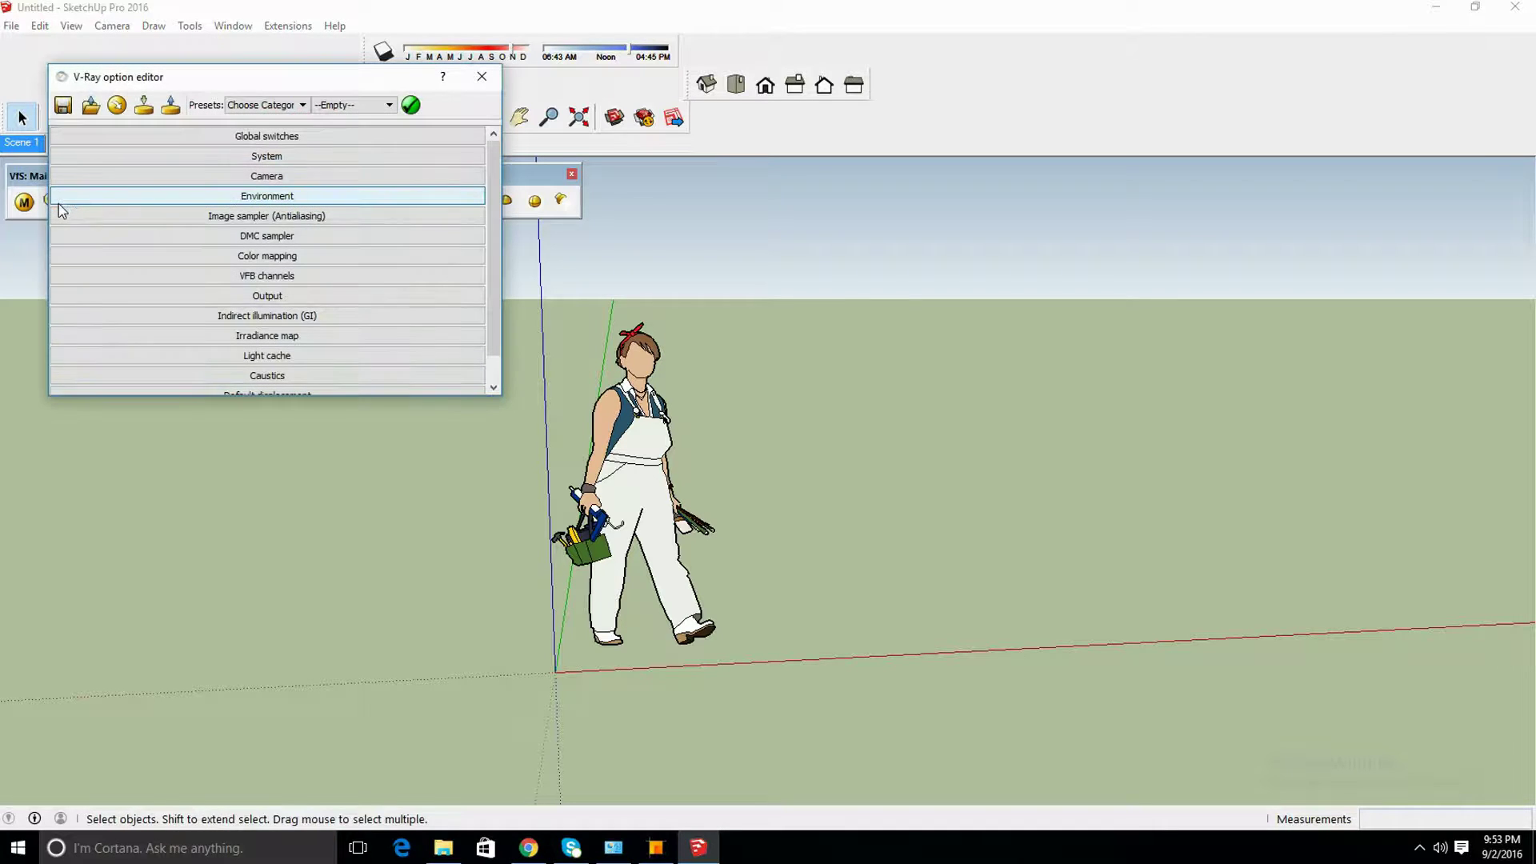
pyautogui.click(334, 302)
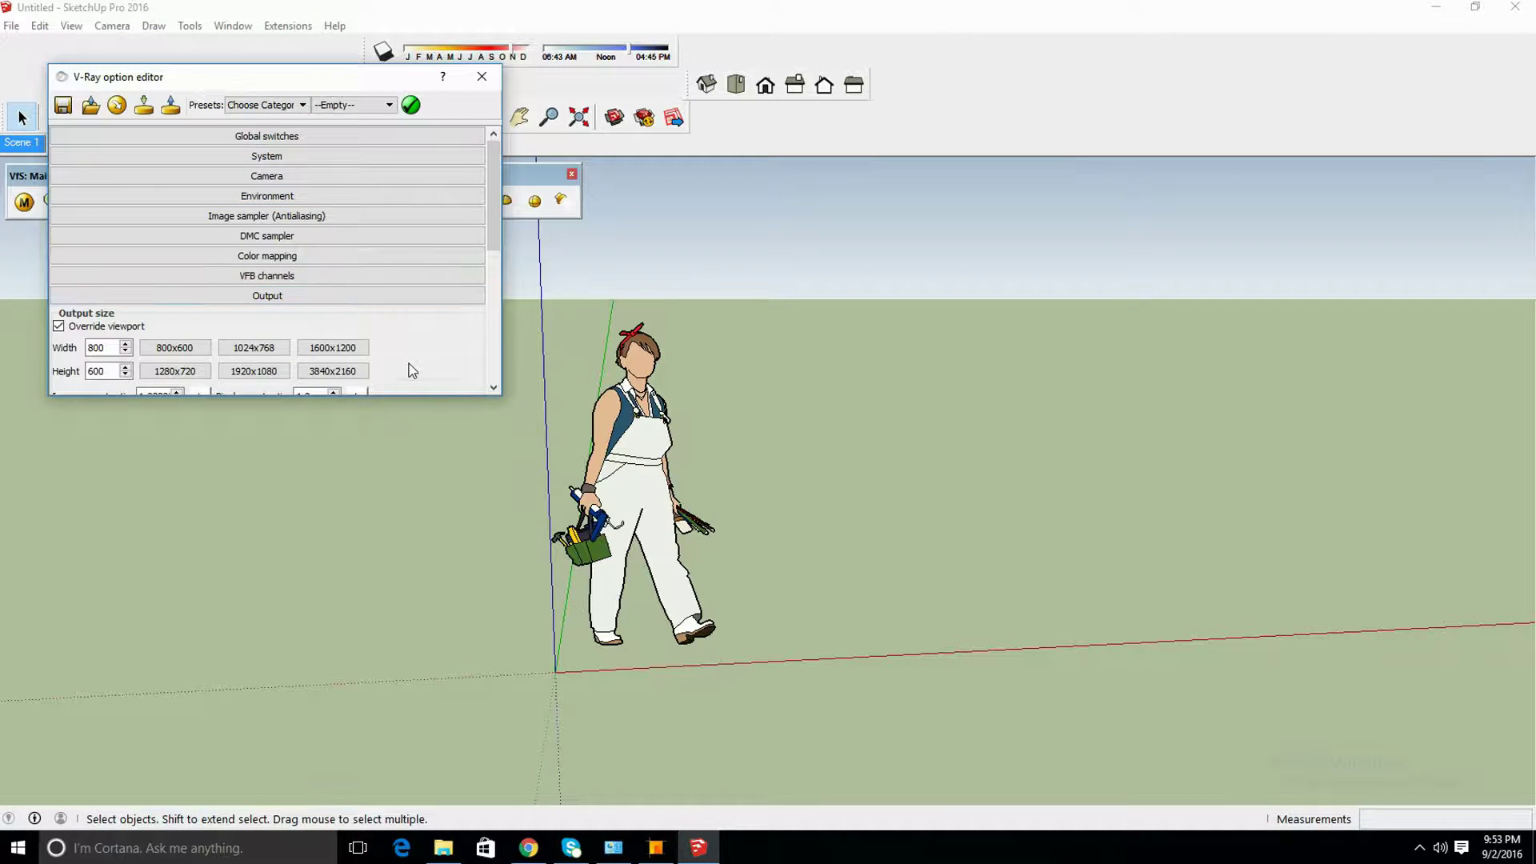
pyautogui.scroll(-1, 411, 370)
pyautogui.scroll(-1, 217, 356)
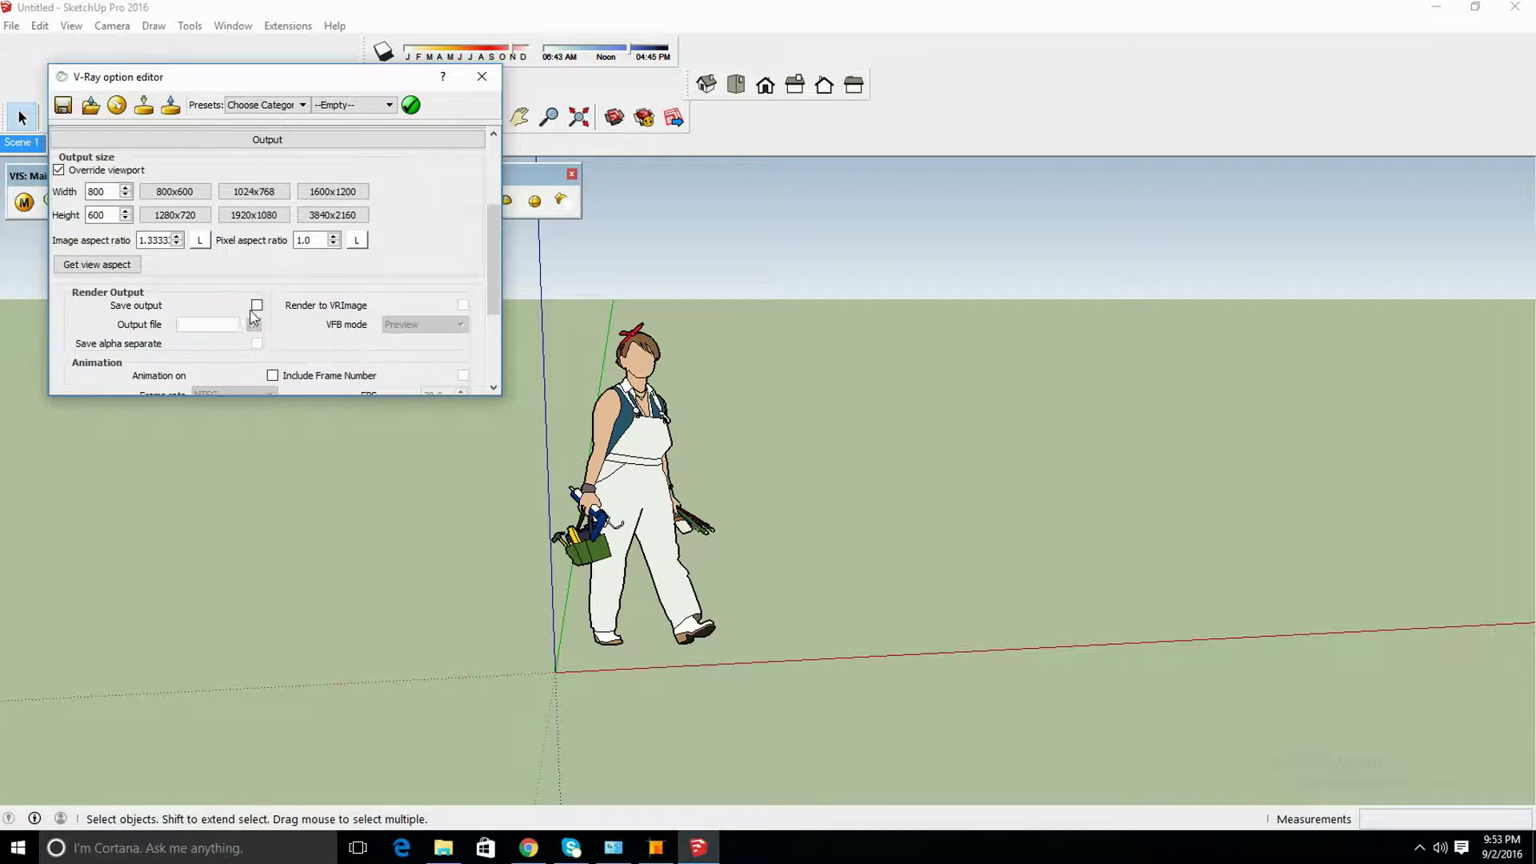
pyautogui.click(256, 306)
pyautogui.click(255, 324)
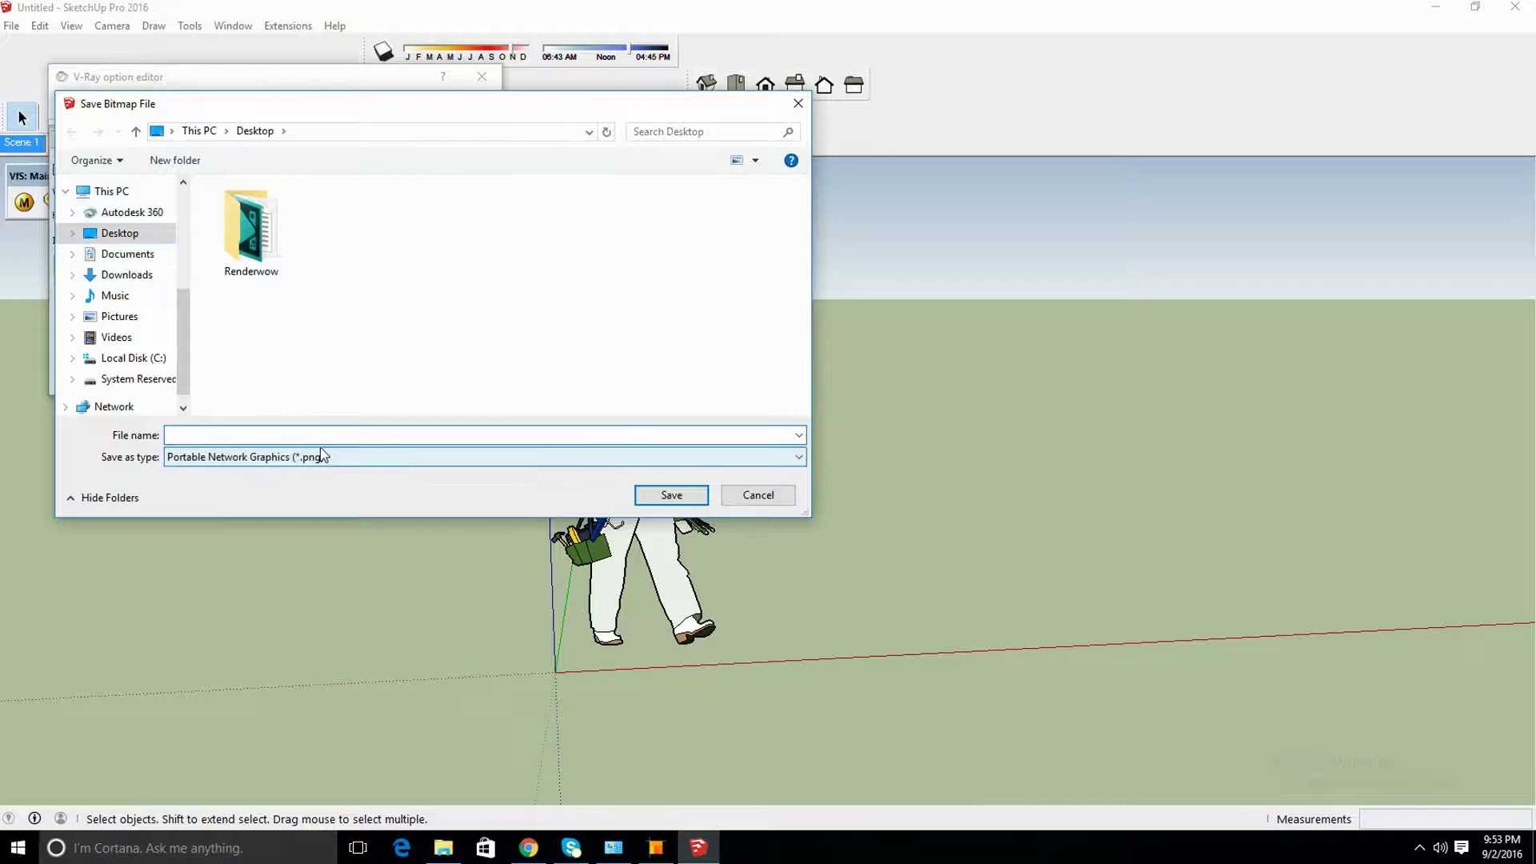
pyautogui.write('test')
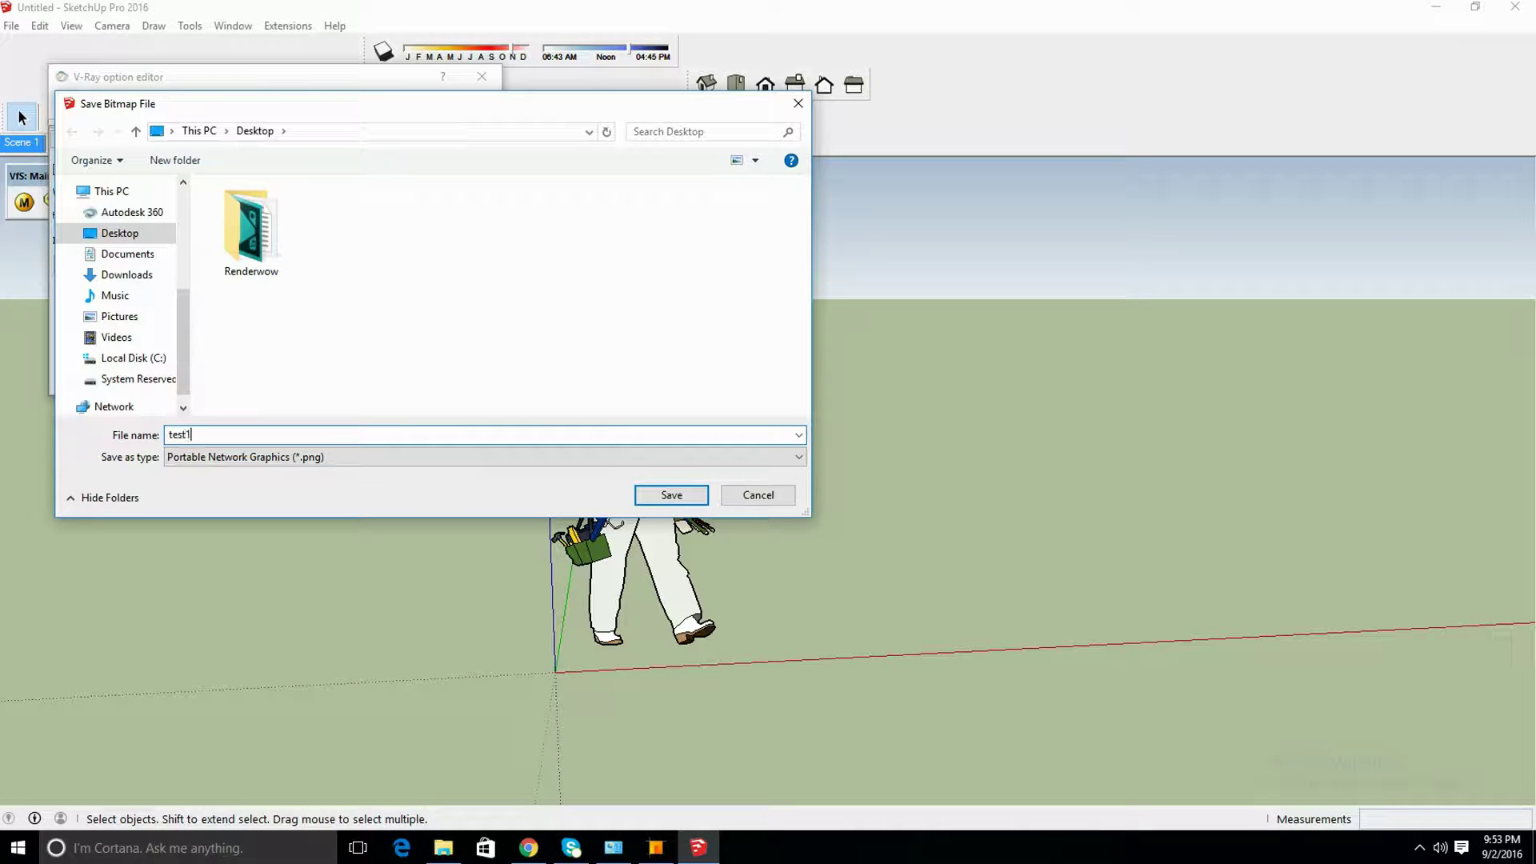
pyautogui.write('1')
pyautogui.click(694, 494)
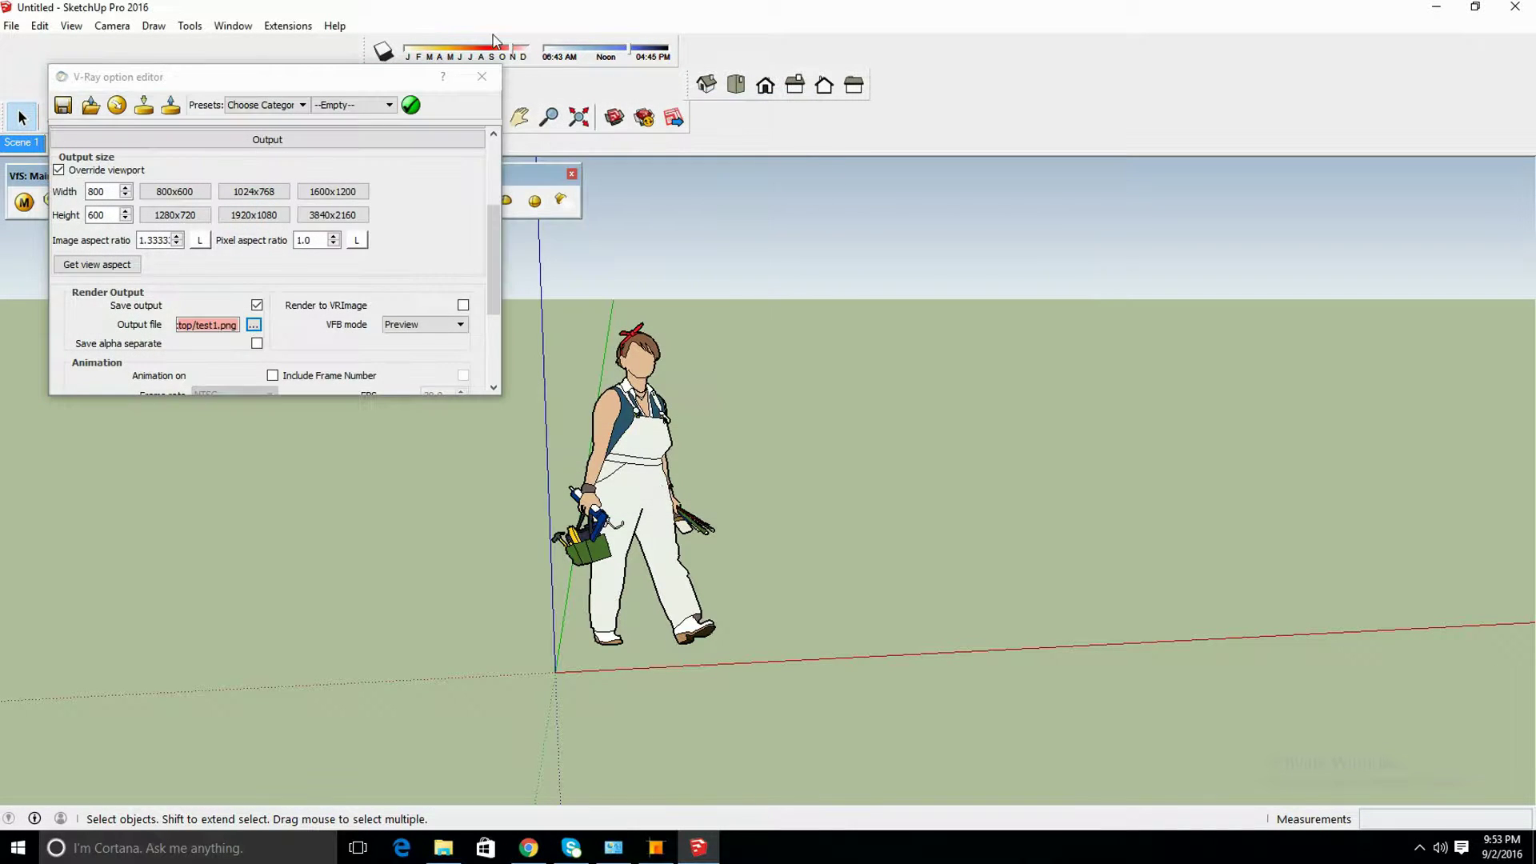
# Close V-Ray options and start an Extensions > V-Ray render, accepting both notices
pyautogui.click(482, 76)
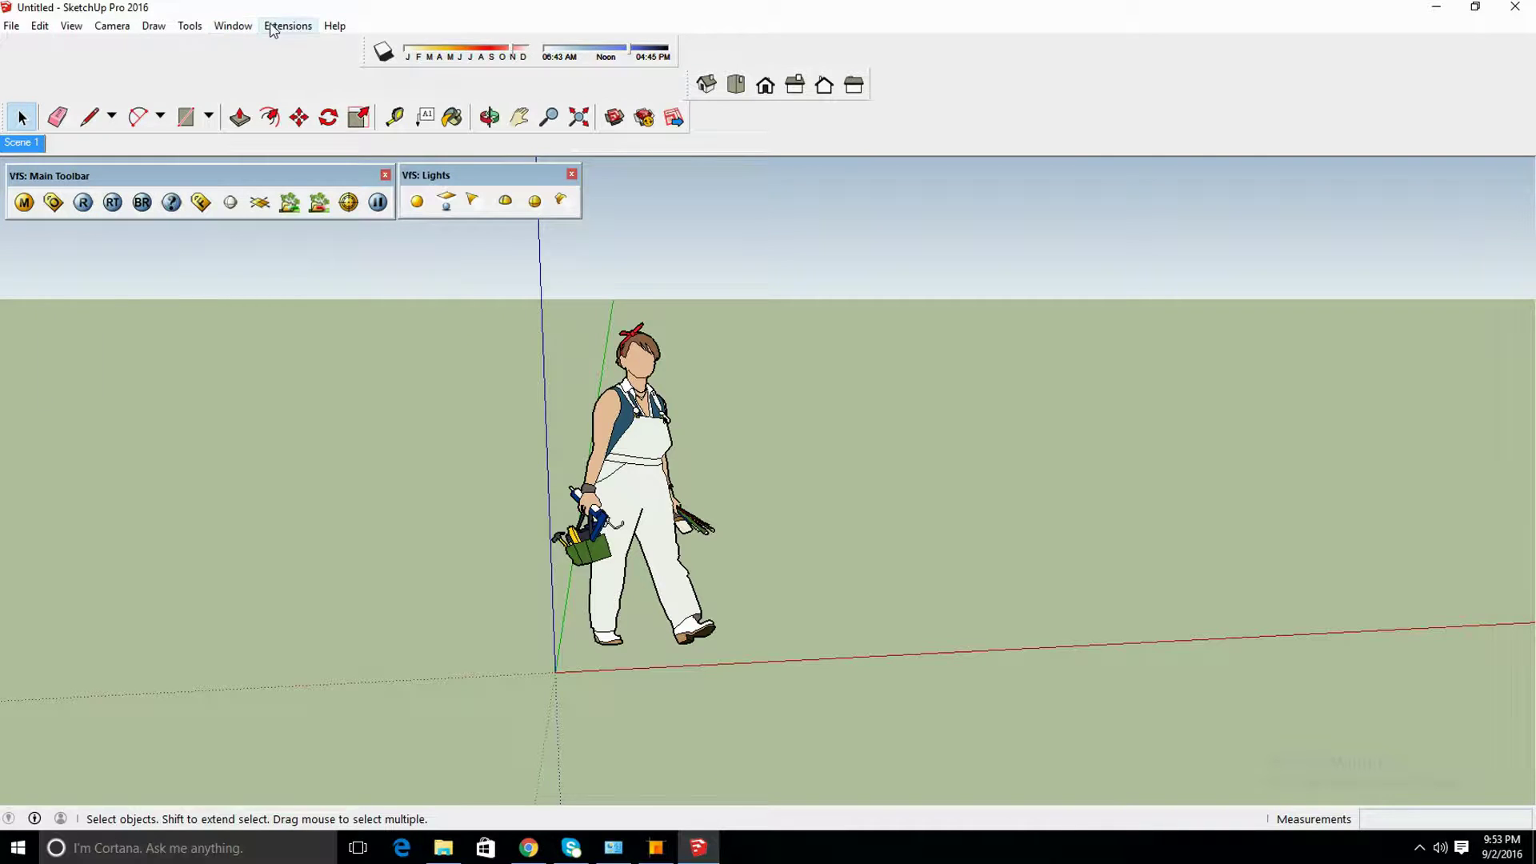
pyautogui.click(272, 26)
pyautogui.moveTo(329, 67)
pyautogui.click(411, 68)
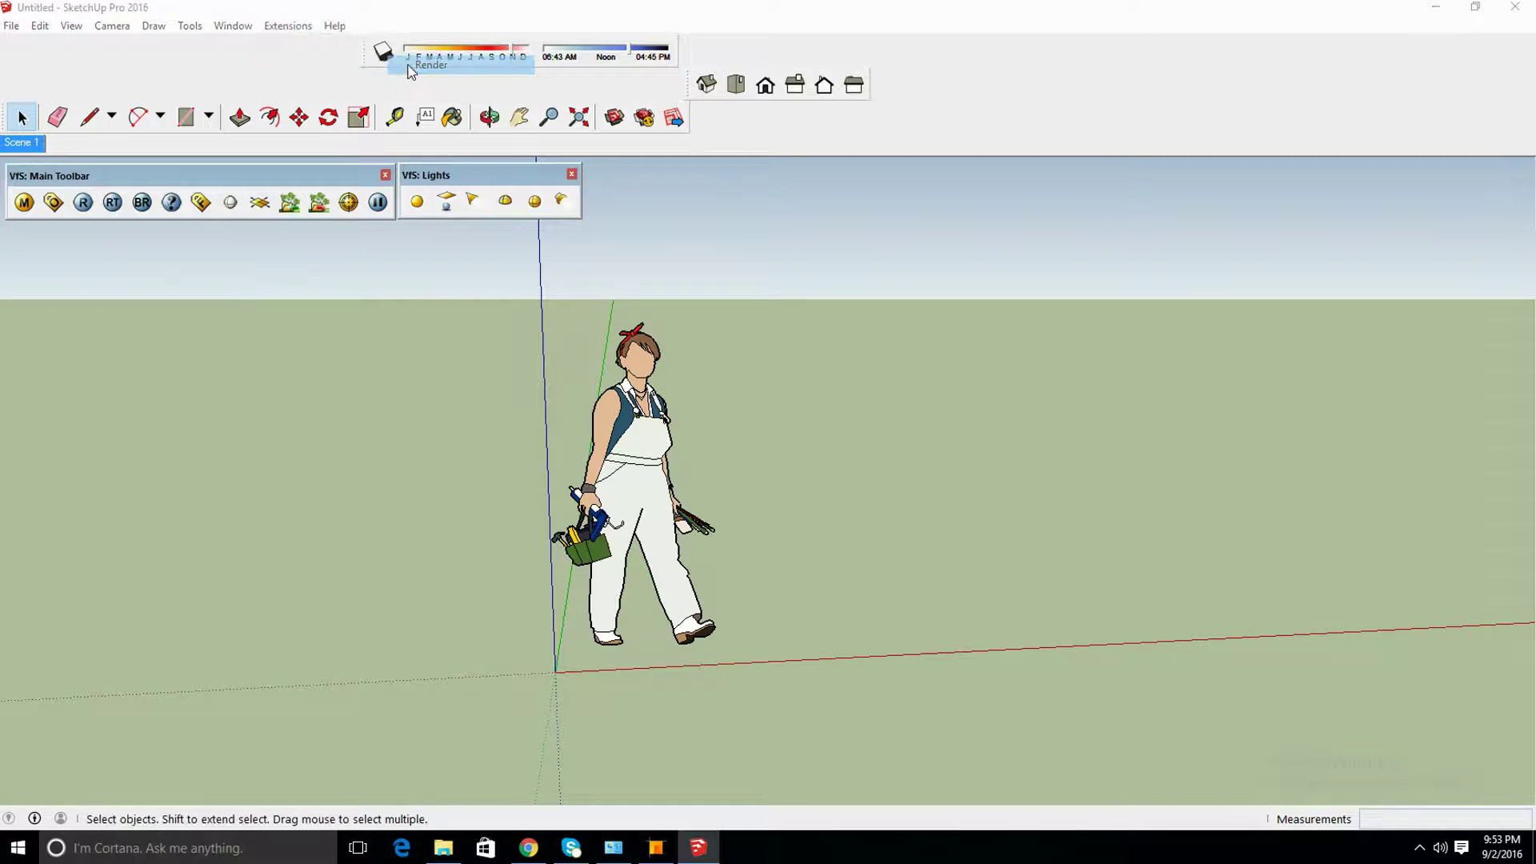
pyautogui.click(851, 471)
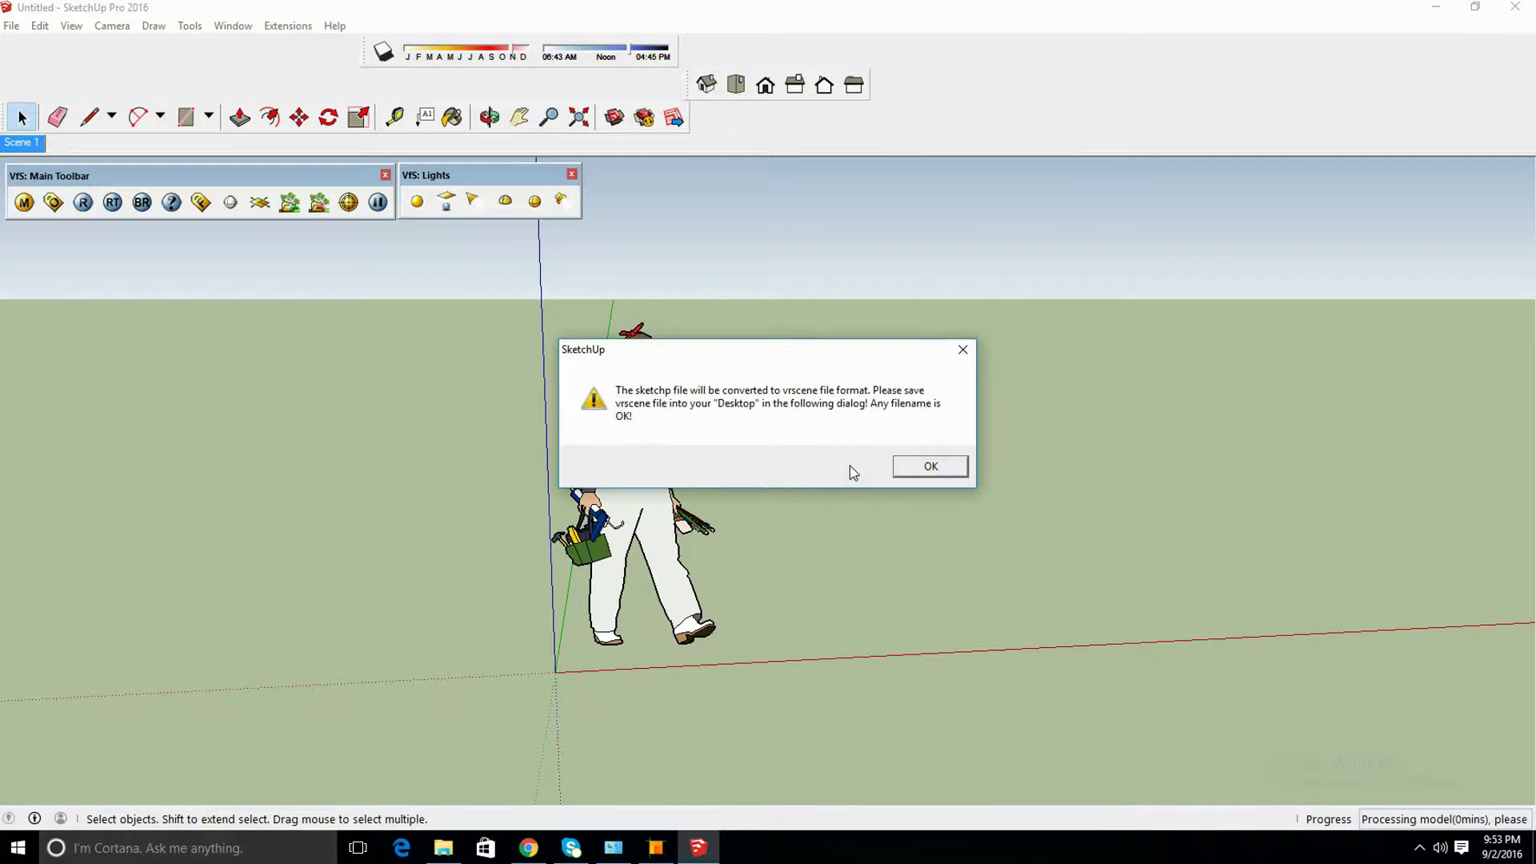
pyautogui.click(920, 467)
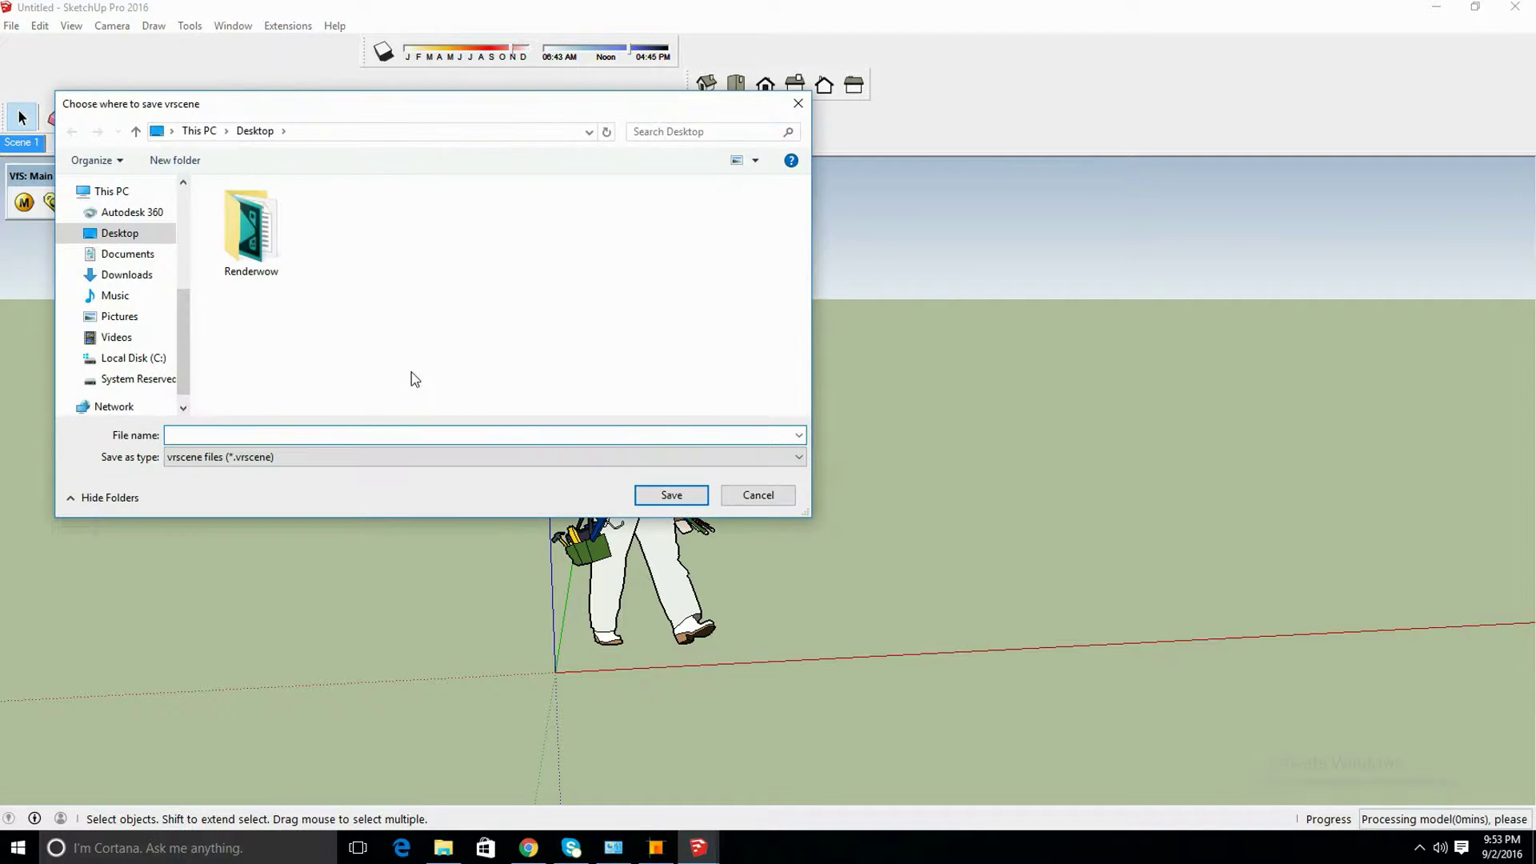
# Save the vrscene as test1 on the Desktop and confirm the job submission
pyautogui.write('test1')
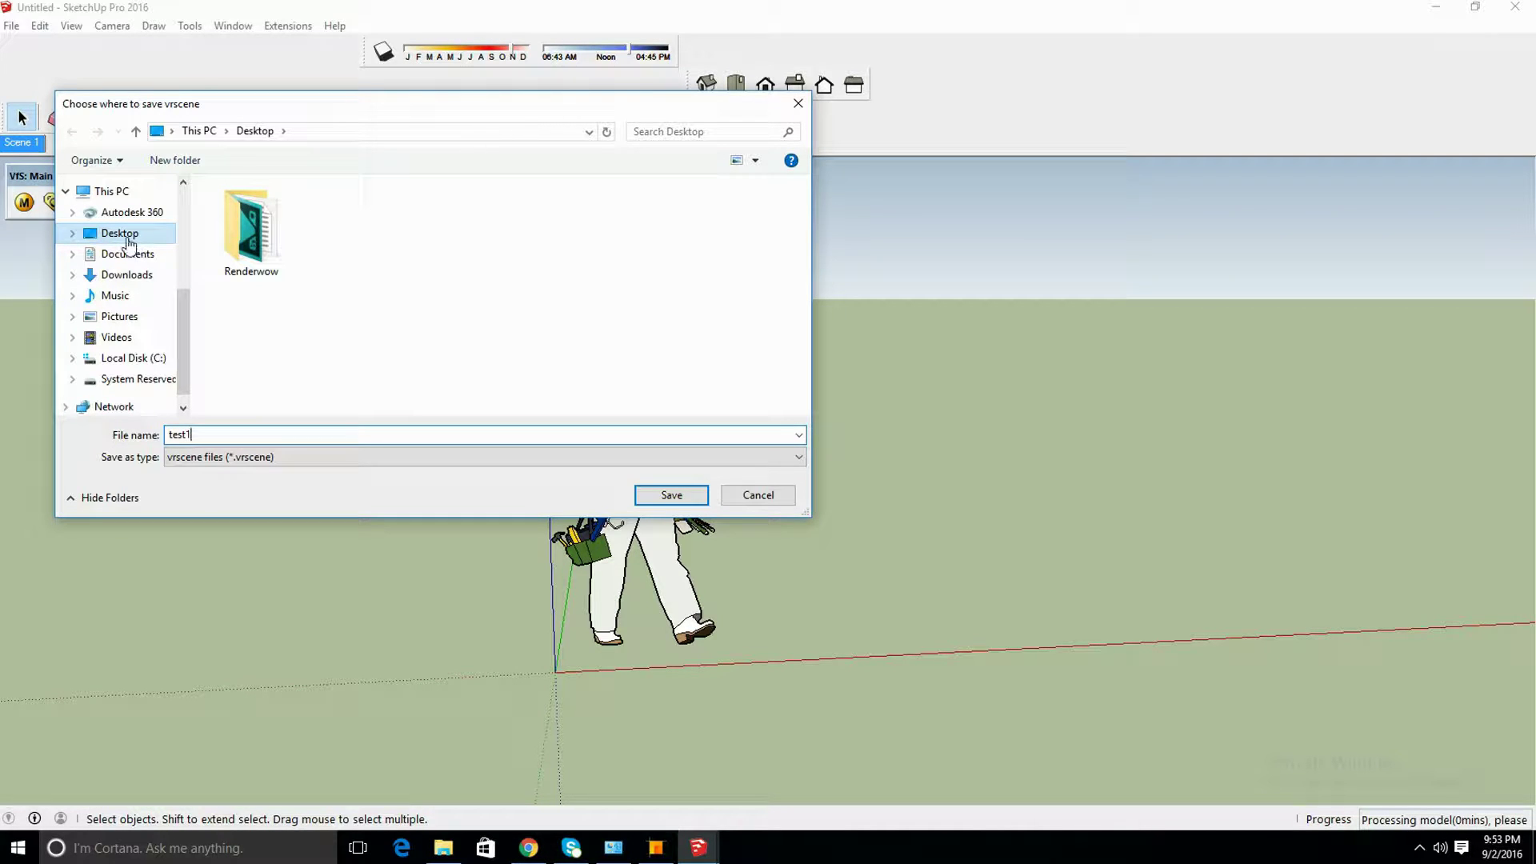
pyautogui.click(672, 494)
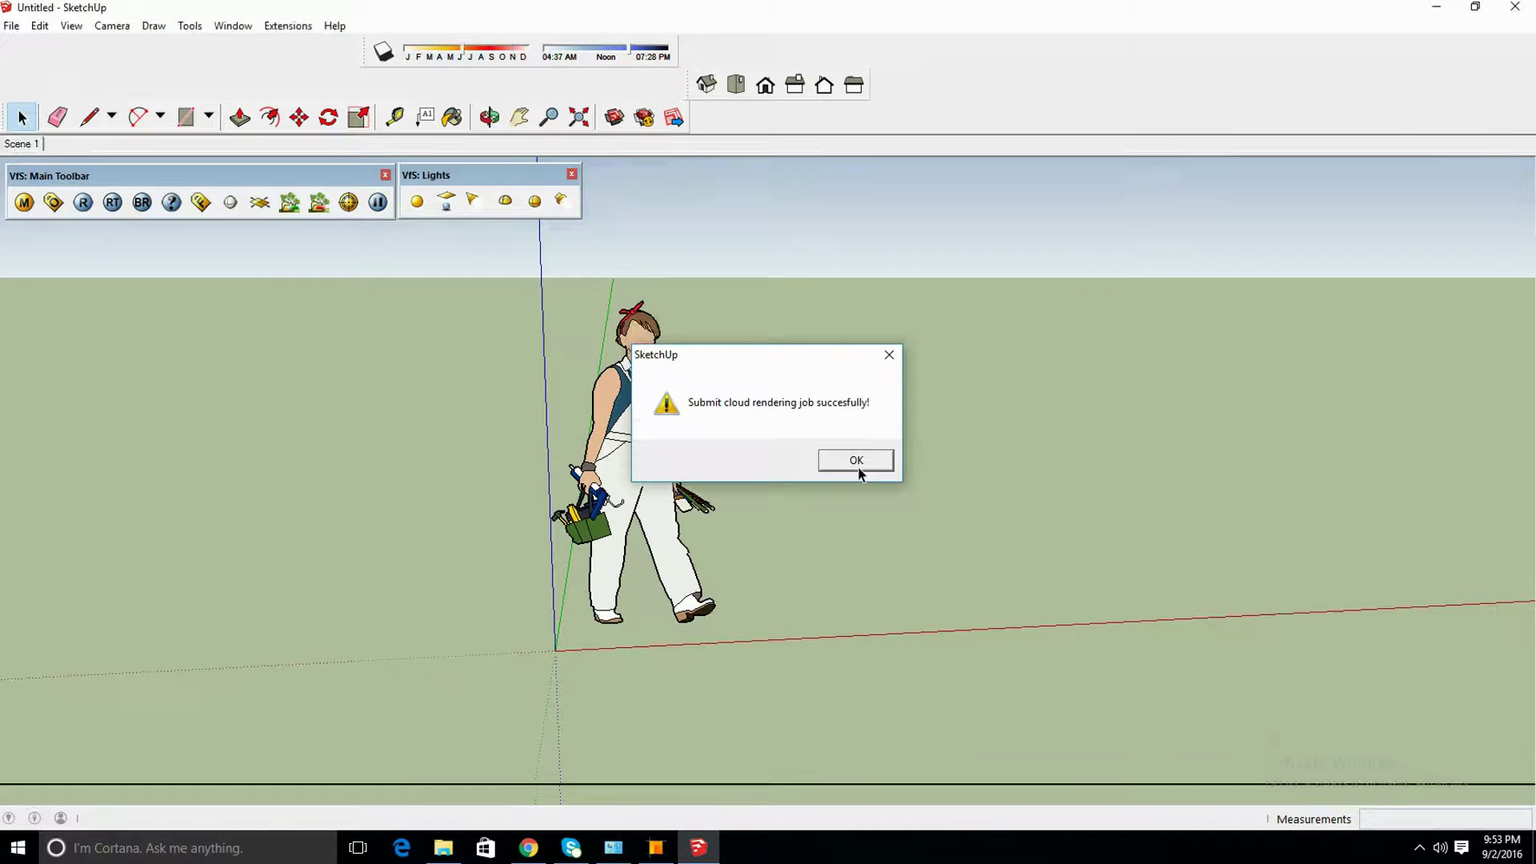
pyautogui.click(857, 467)
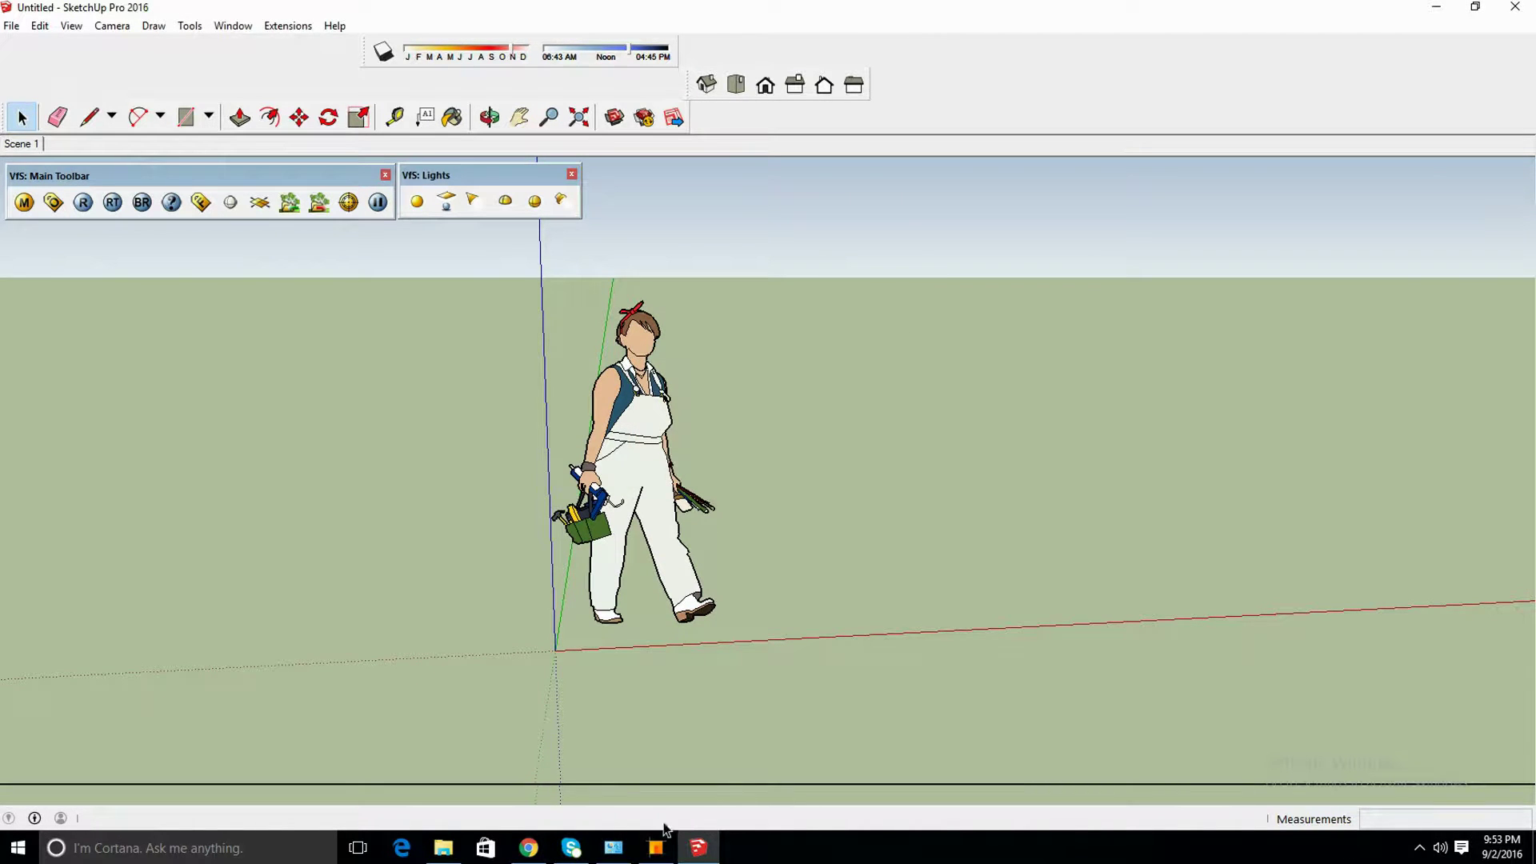
# Bring Renderwow Client into view and monitor the NewModel_Scene 1 job until it shows Finished
pyautogui.click(658, 848)
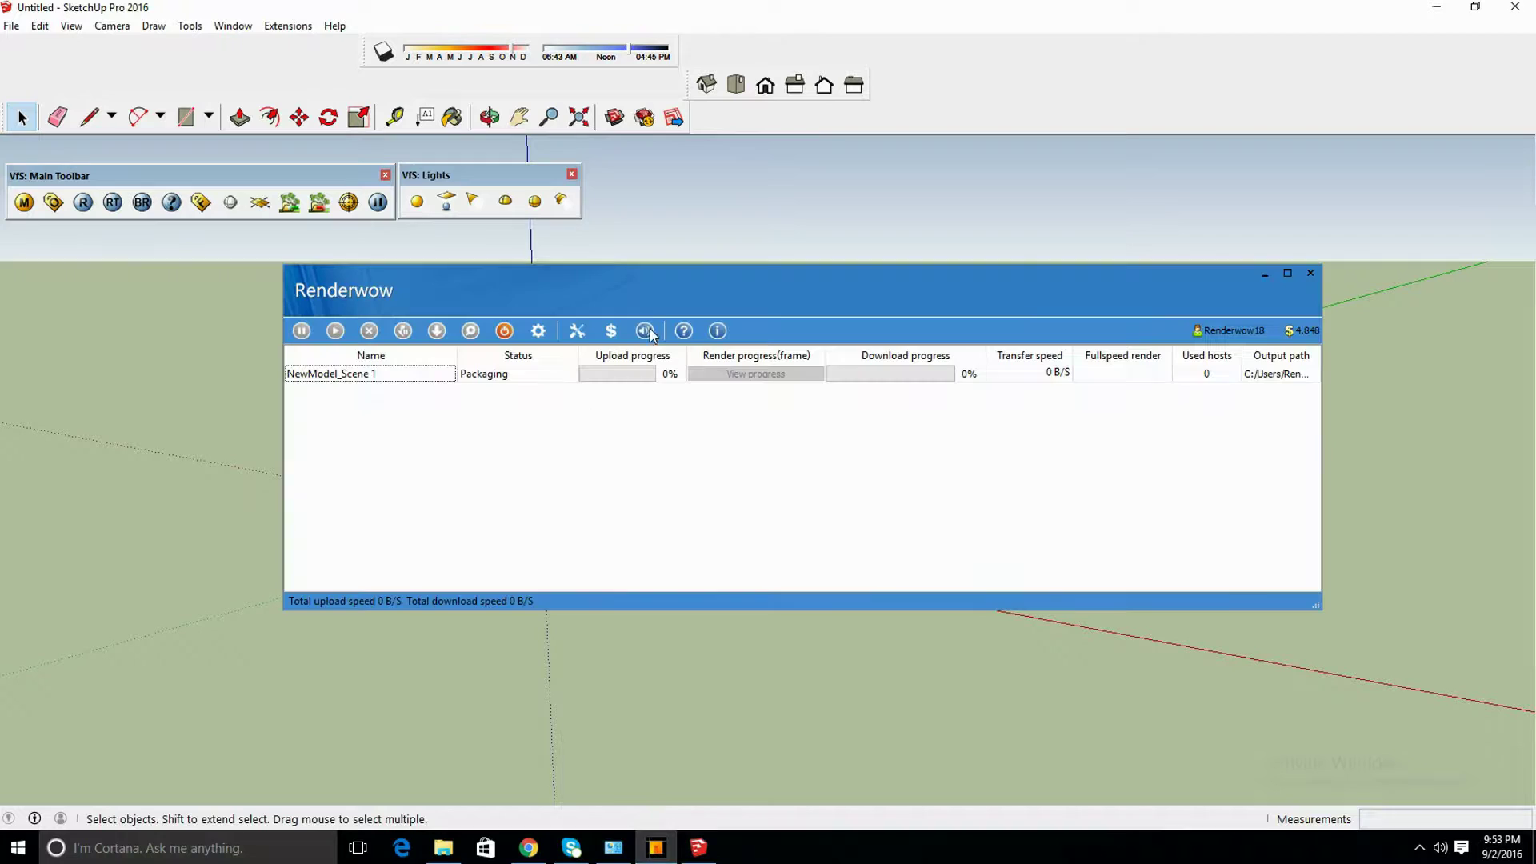
pyautogui.moveTo(646, 284); pyautogui.dragTo(495, 244)
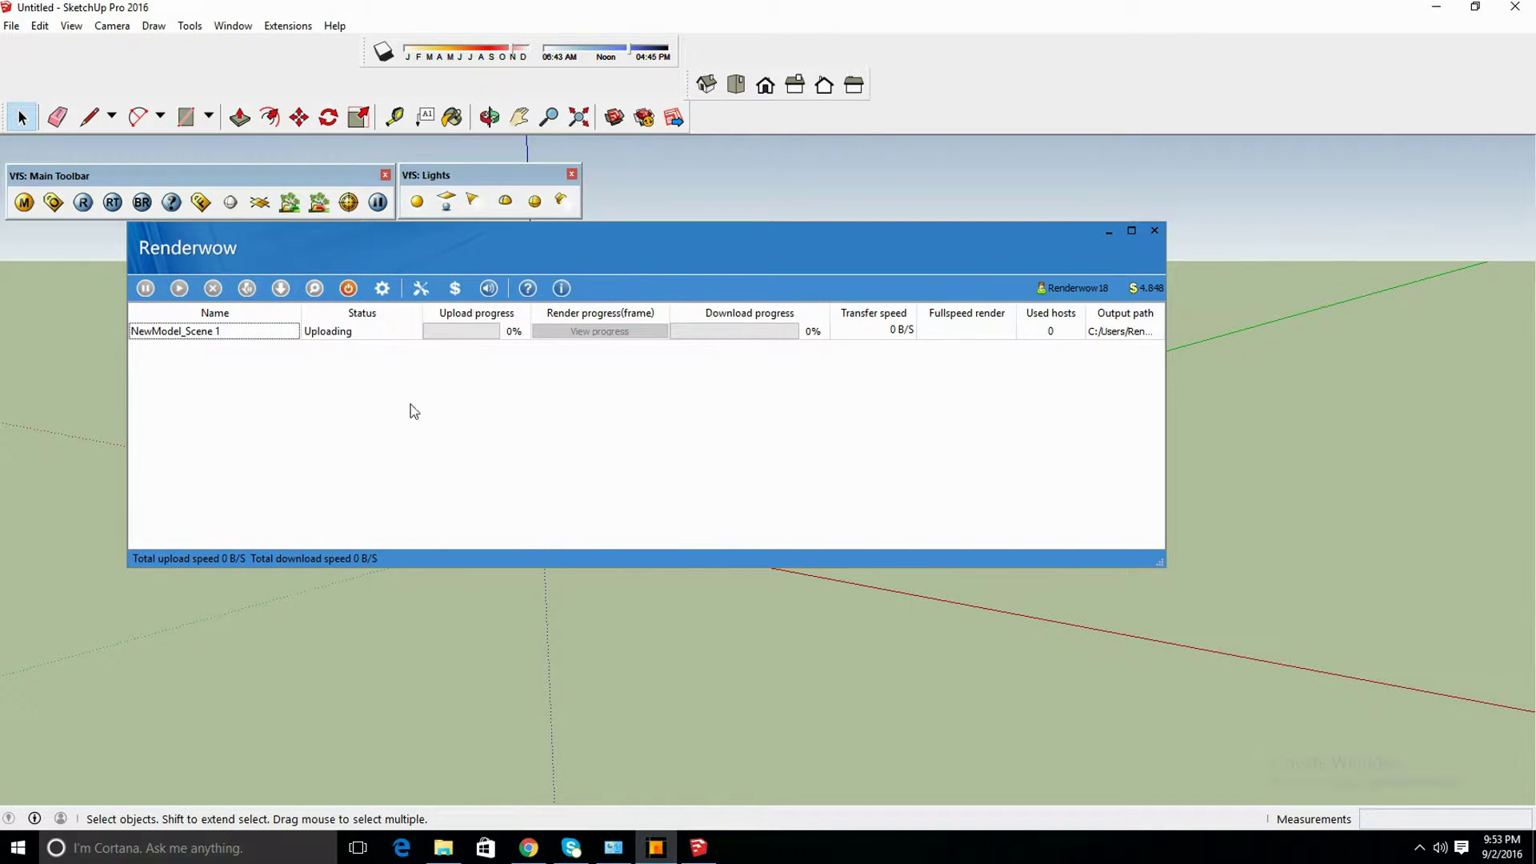
pyautogui.click(349, 334)
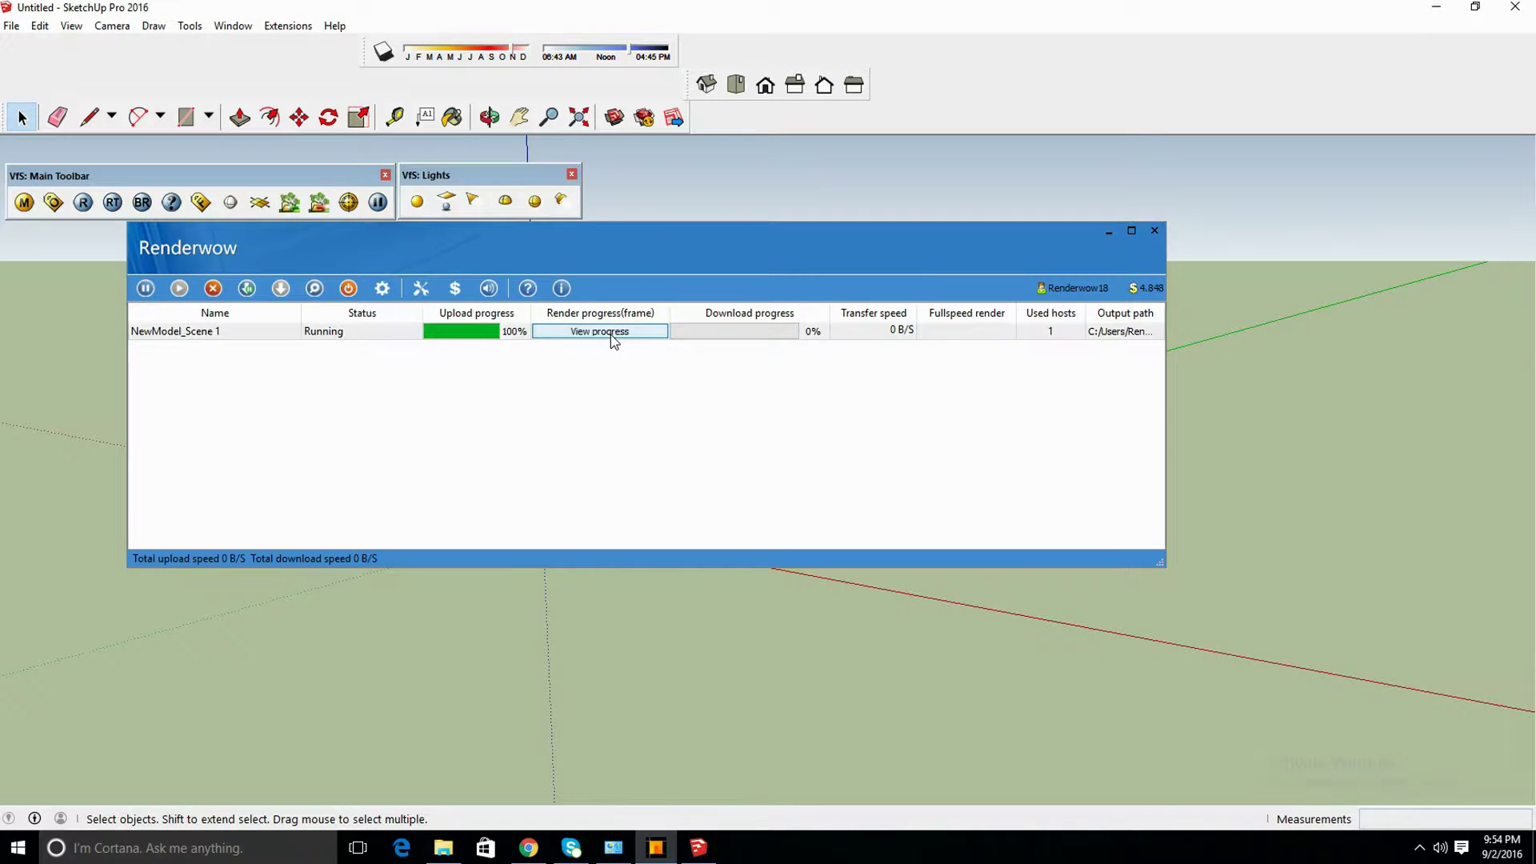
pyautogui.click(611, 334)
pyautogui.click(836, 417)
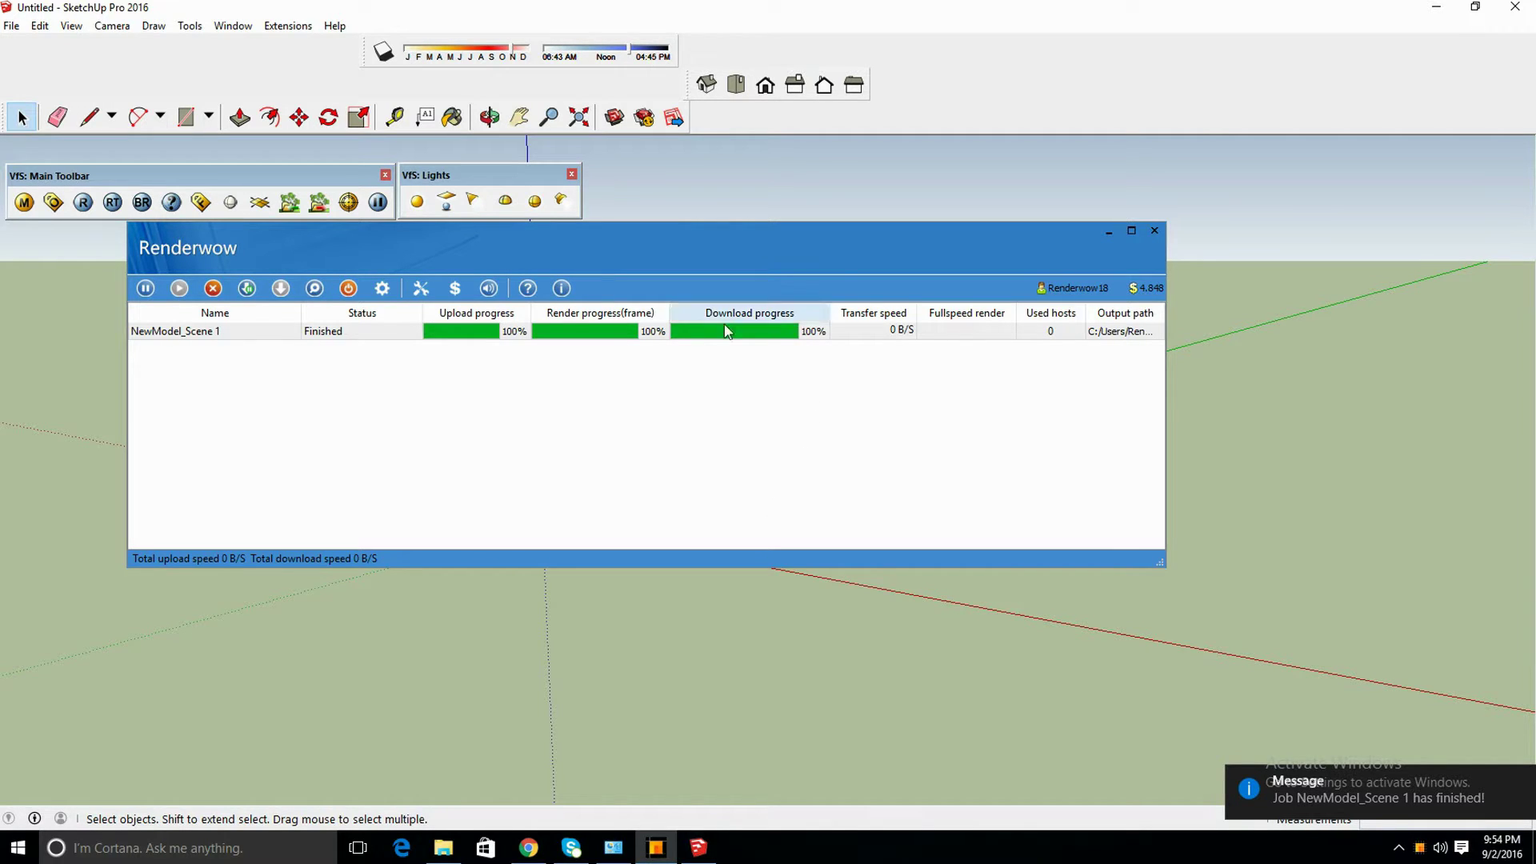
pyautogui.click(661, 333)
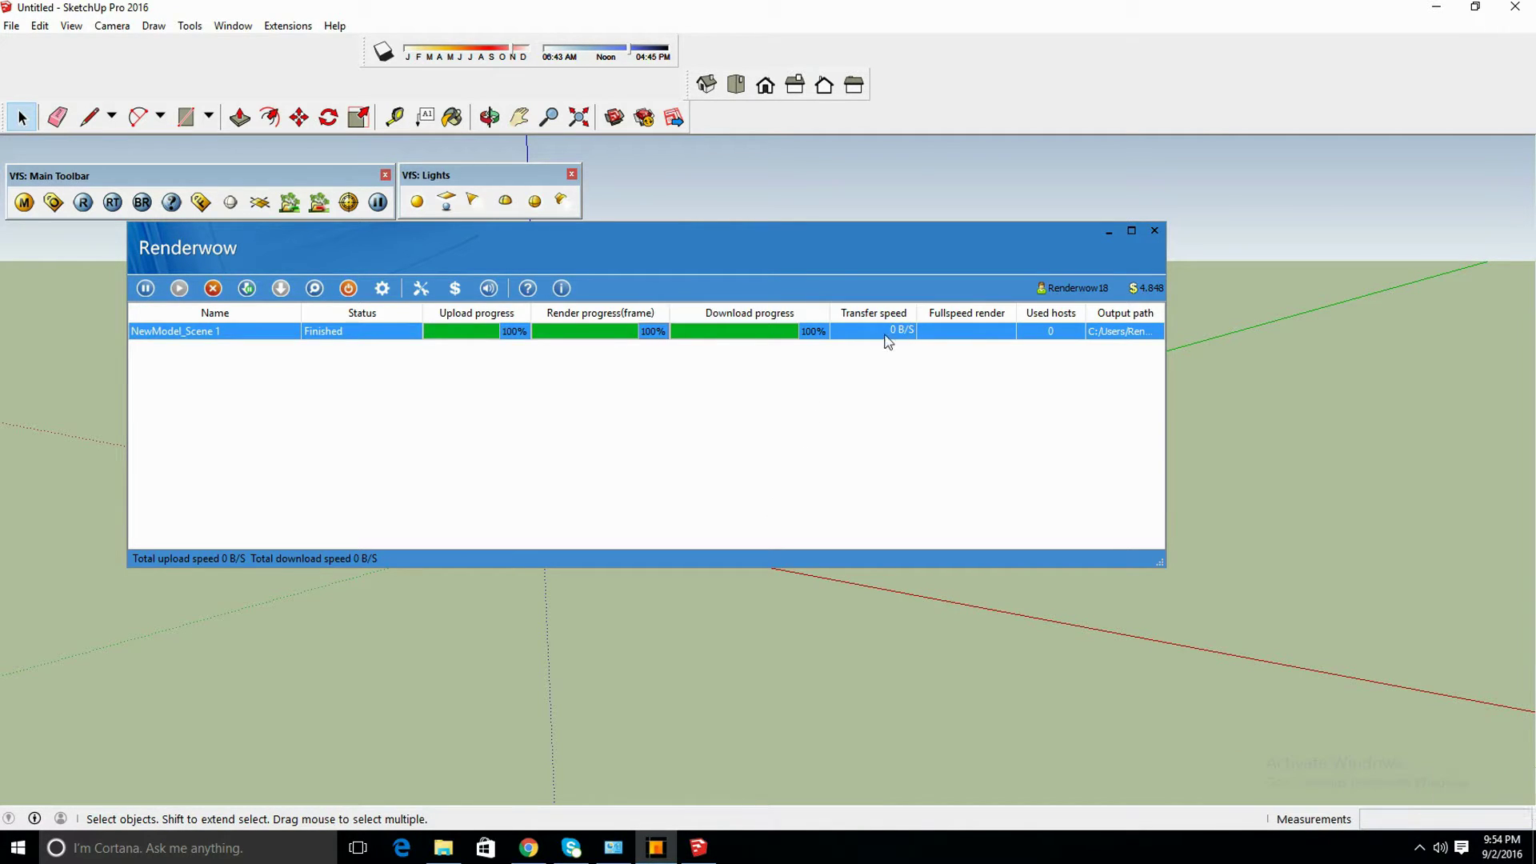
# View the rendered test1.png of the walking figure from the desktop, then return to SketchUp
pyautogui.click(1110, 233)
pyautogui.click(1435, 8)
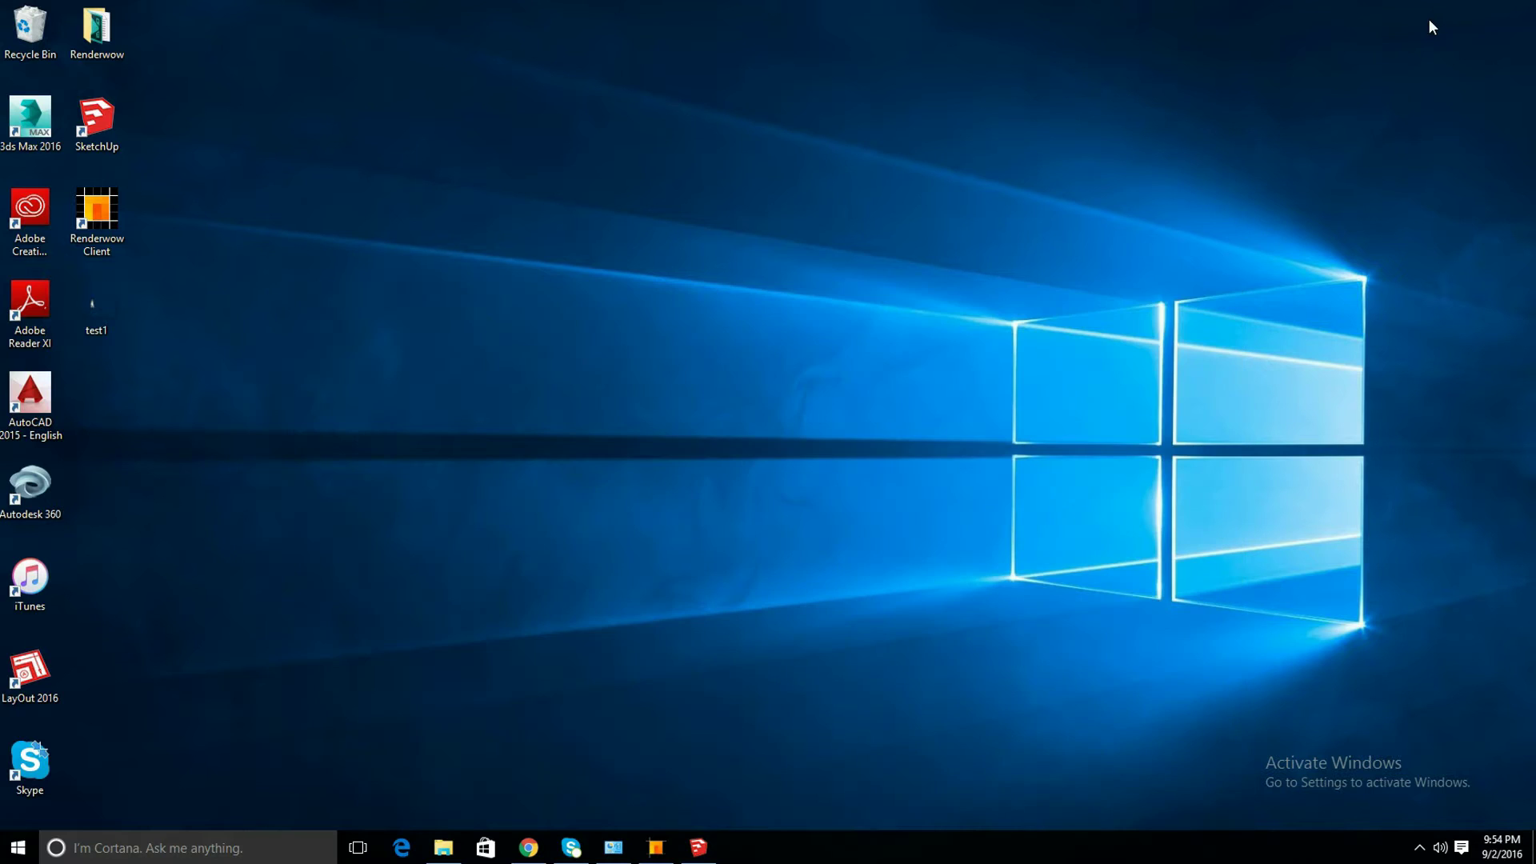
pyautogui.doubleClick(110, 313)
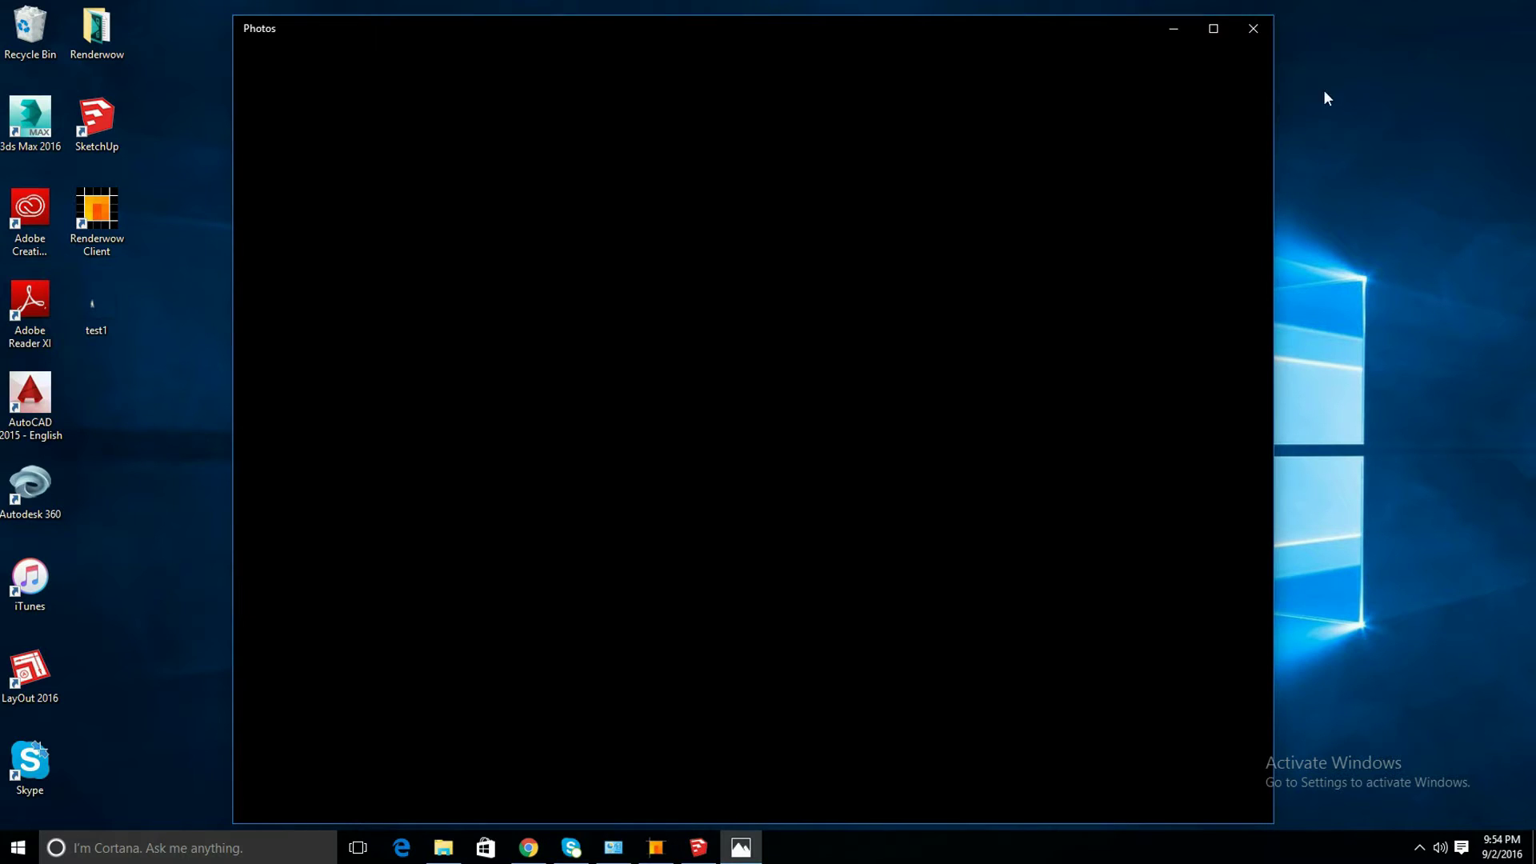
pyautogui.click(1262, 40)
pyautogui.click(698, 848)
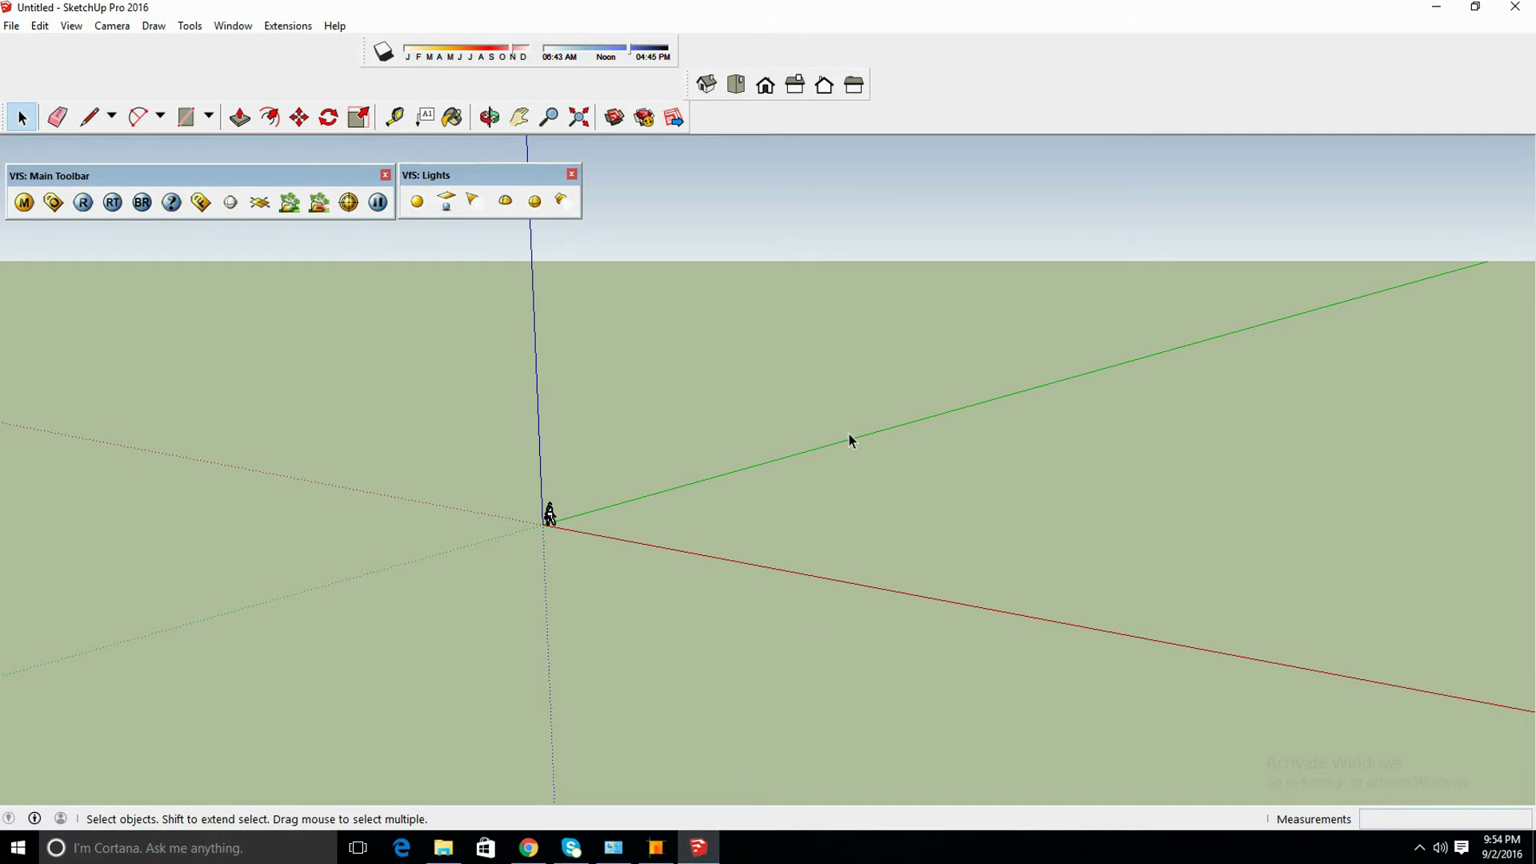